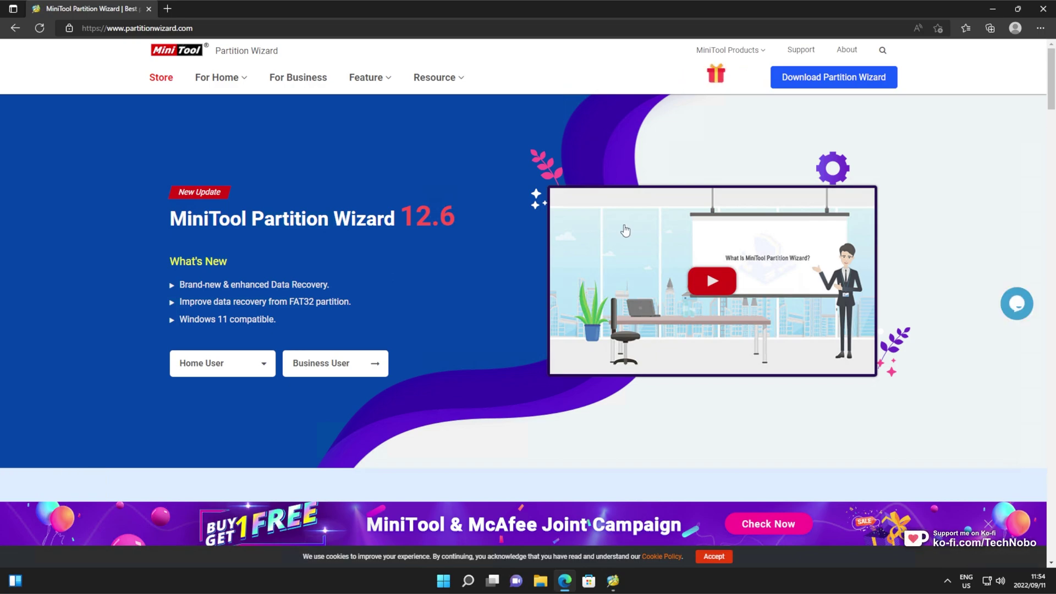
Run the Partition Wizard installer in English, replacing the previously installed version
mouse_move(776, 77)
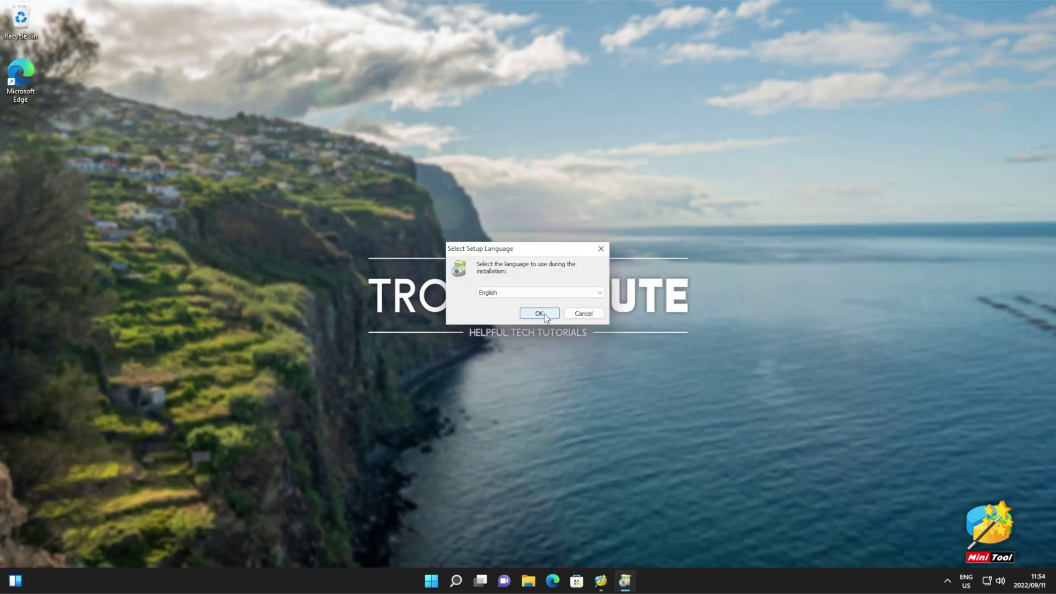
click(539, 314)
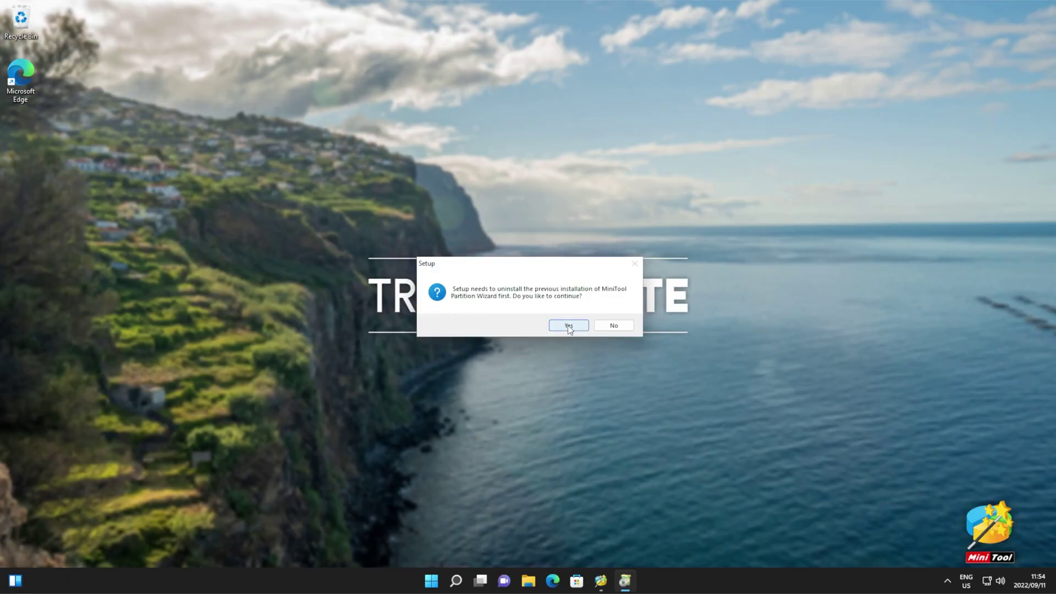
click(569, 325)
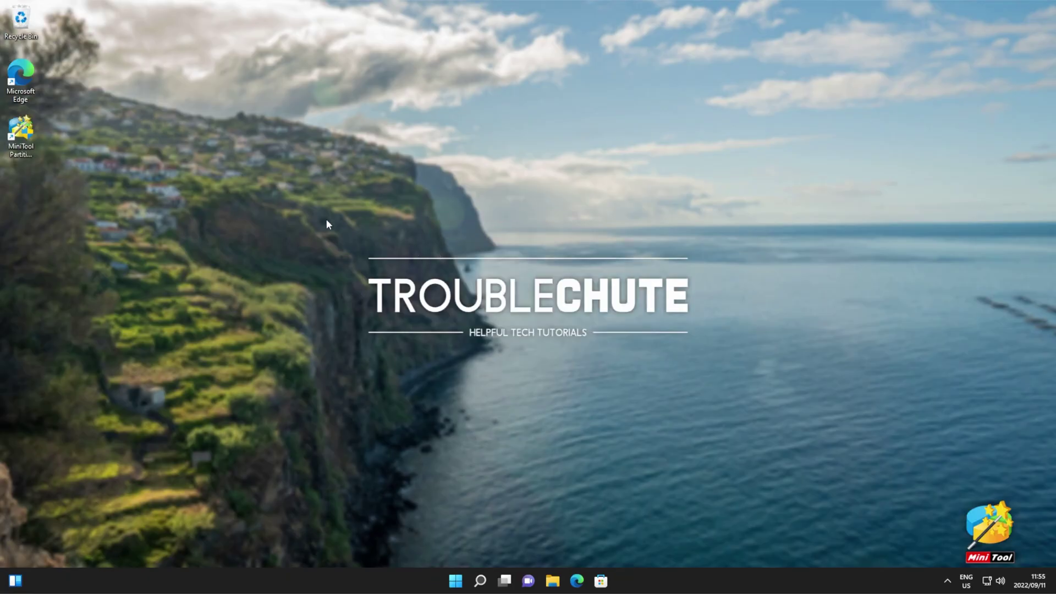
Launch Partition Wizard as administrator, open This PC alongside, and select Disk 2's 64 GB unallocated space
double_click(24, 134)
key(alt+y)
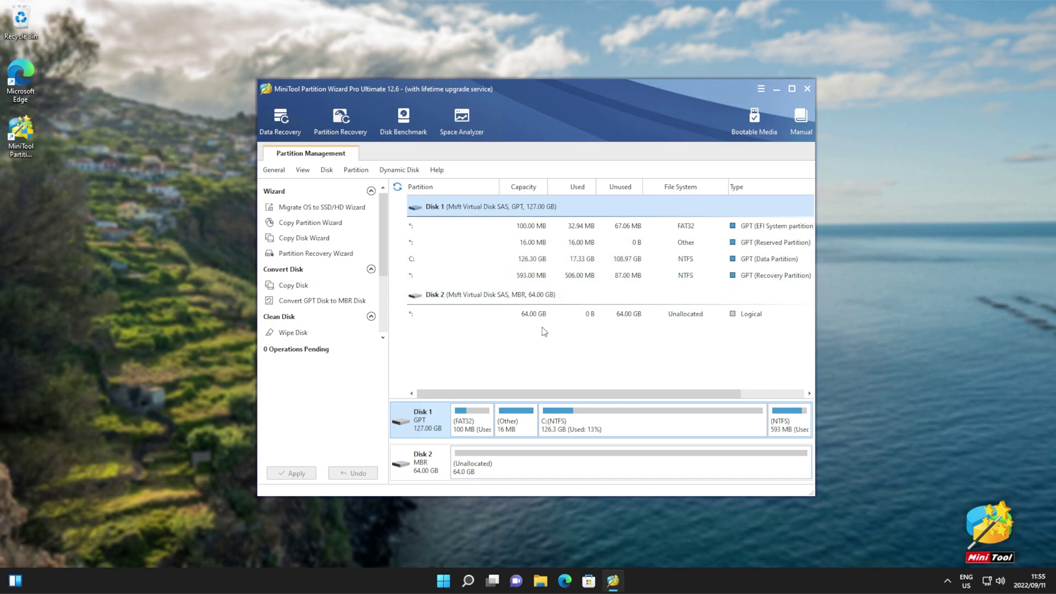
key(super+e)
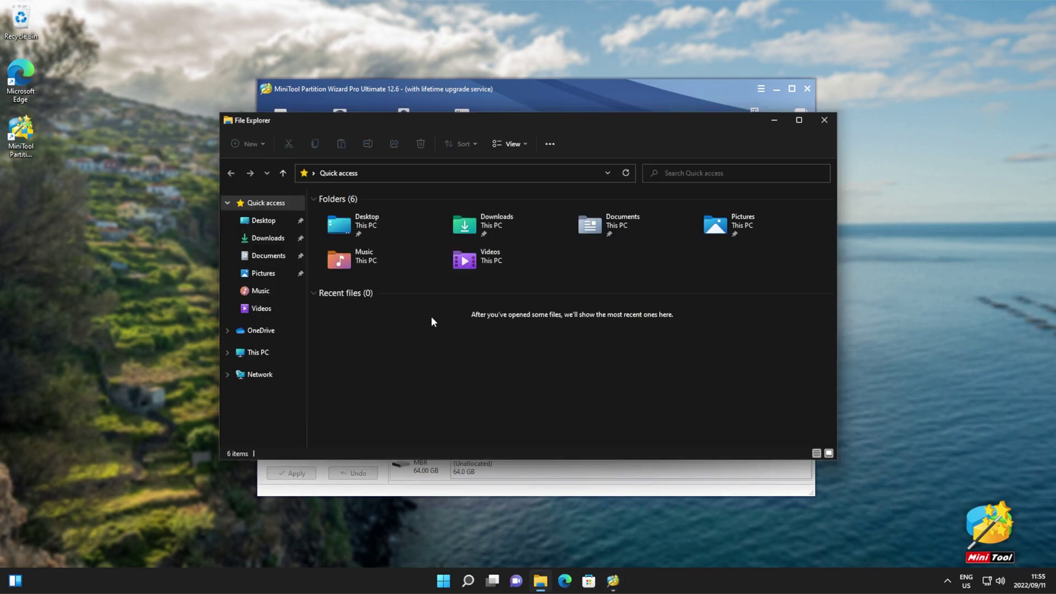
click(249, 353)
click(373, 307)
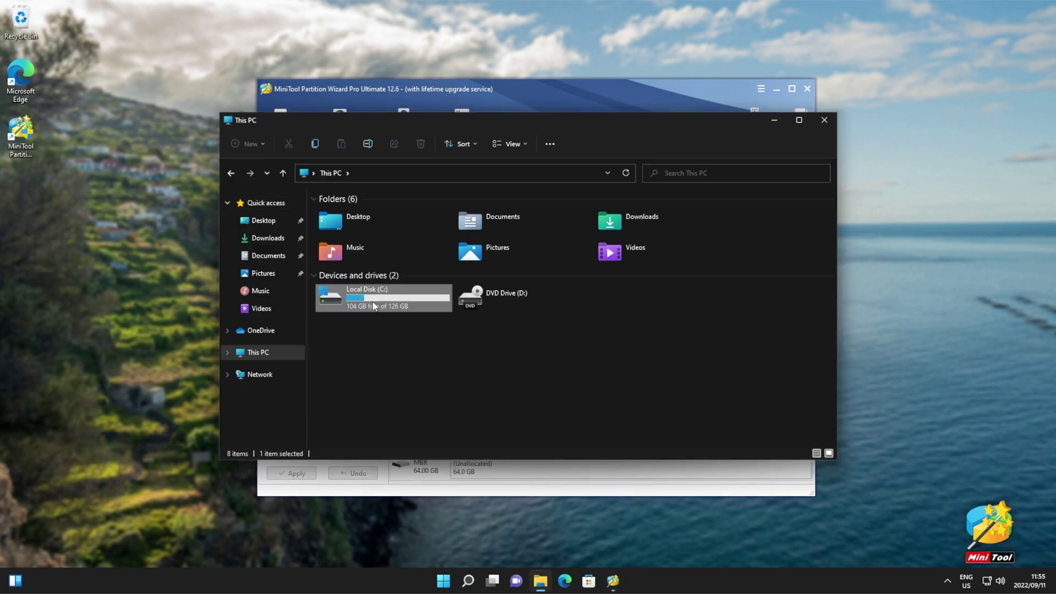
drag(539, 333, 722, 279)
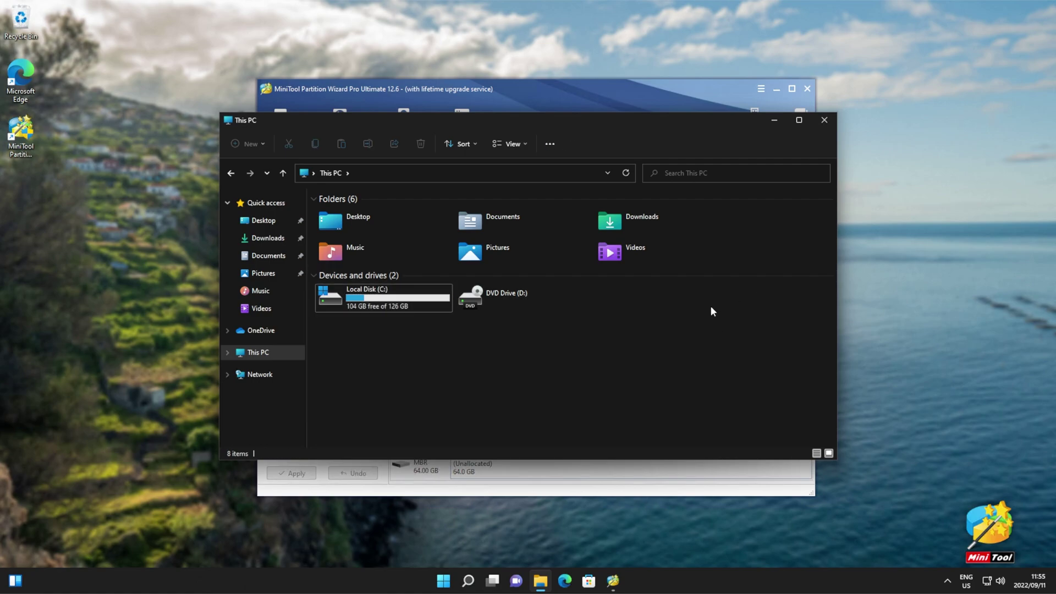
click(602, 99)
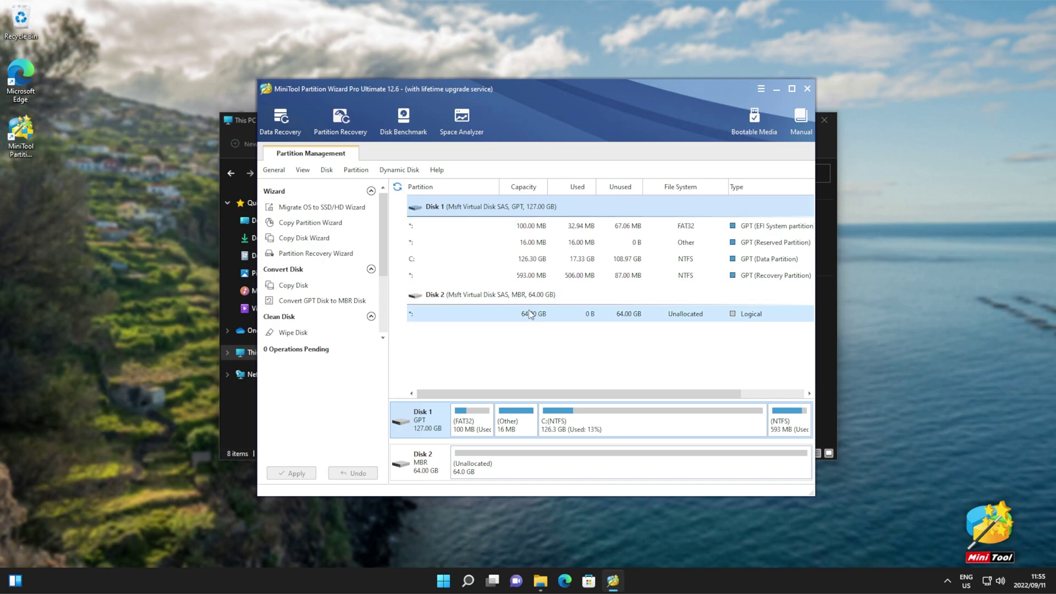
click(512, 315)
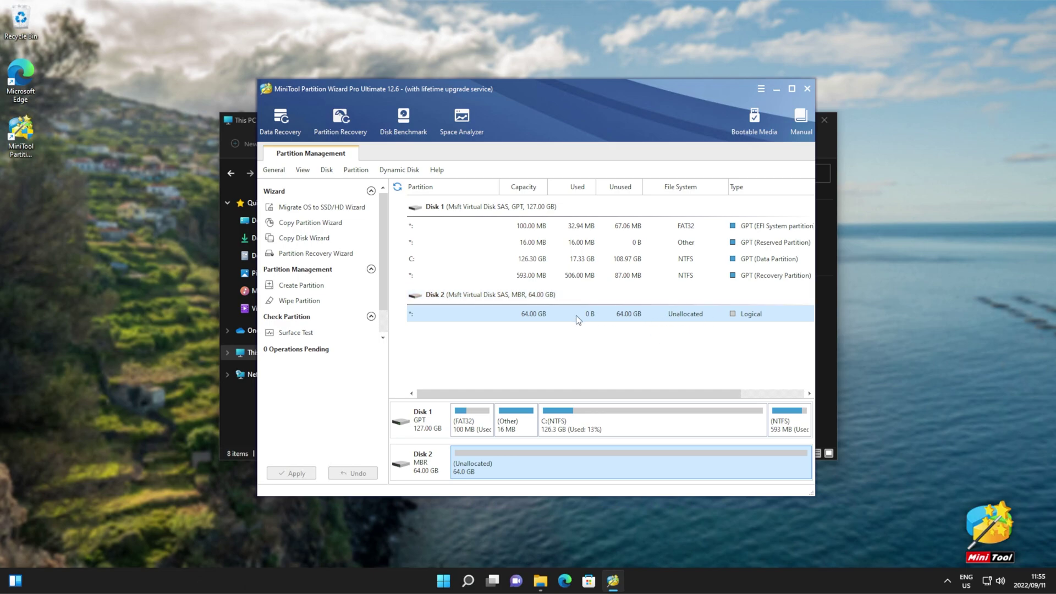
Create a Primary NTFS partition 'Second' as E:, Default cluster size, using the full 63.99 GB
right_click(511, 310)
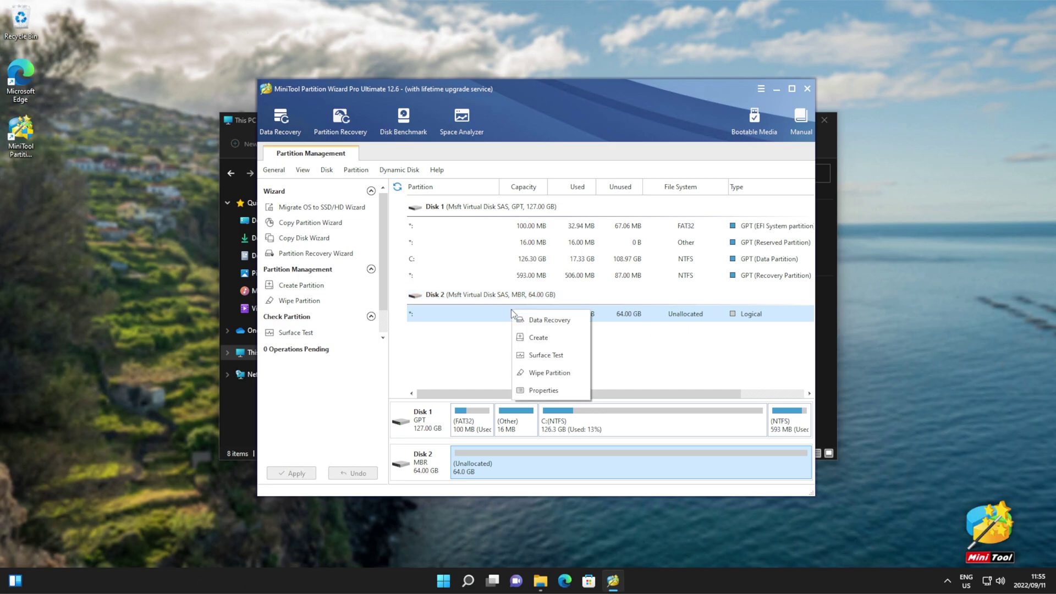
click(547, 335)
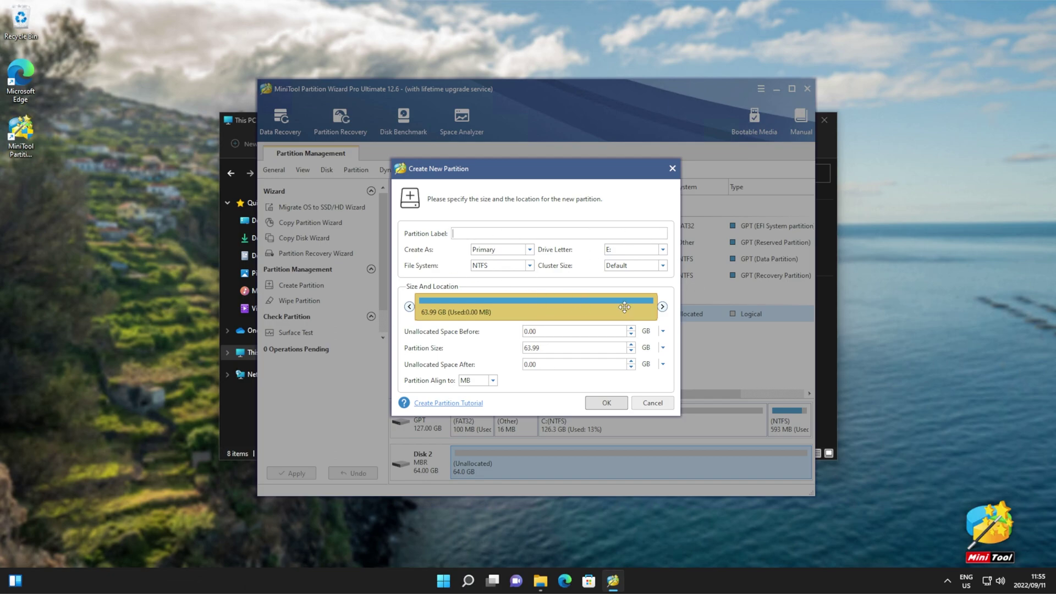
mouse_move(658, 304)
mouse_down()
mouse_move(552, 310)
mouse_move(657, 308)
mouse_up()
click(528, 251)
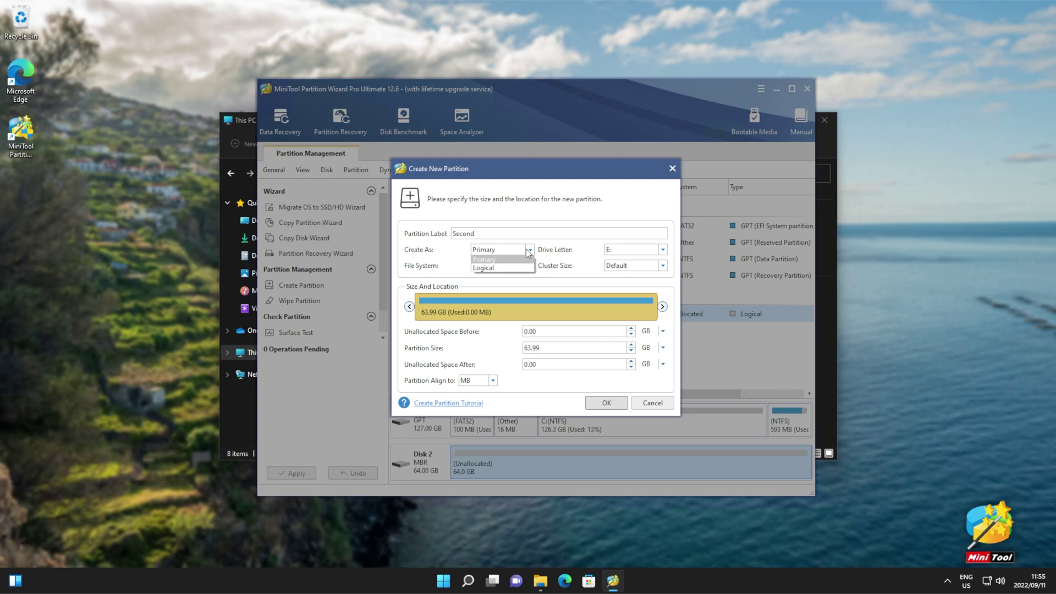
click(527, 250)
click(530, 266)
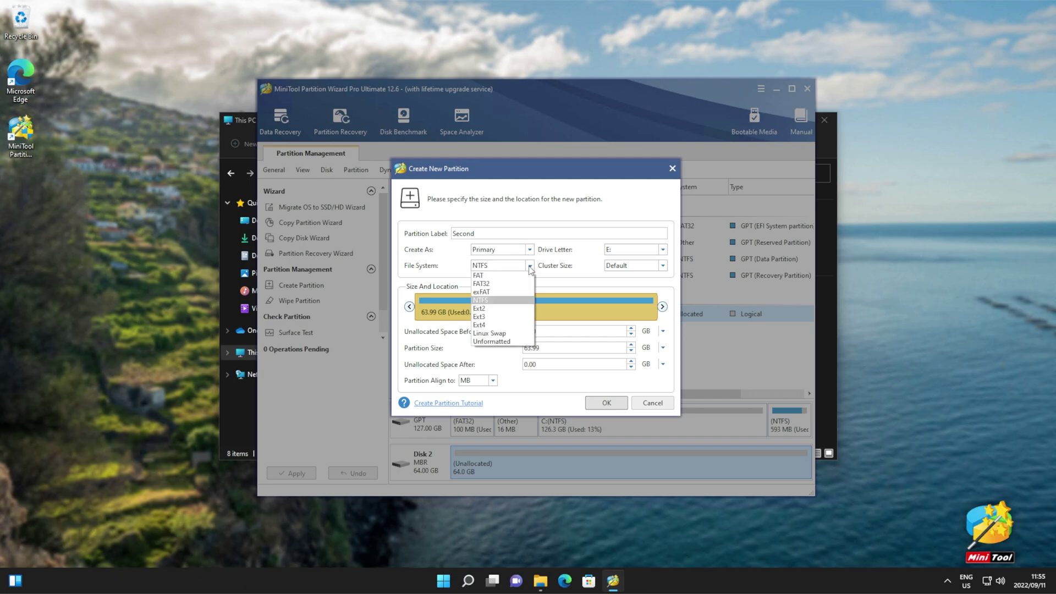
click(530, 268)
click(637, 251)
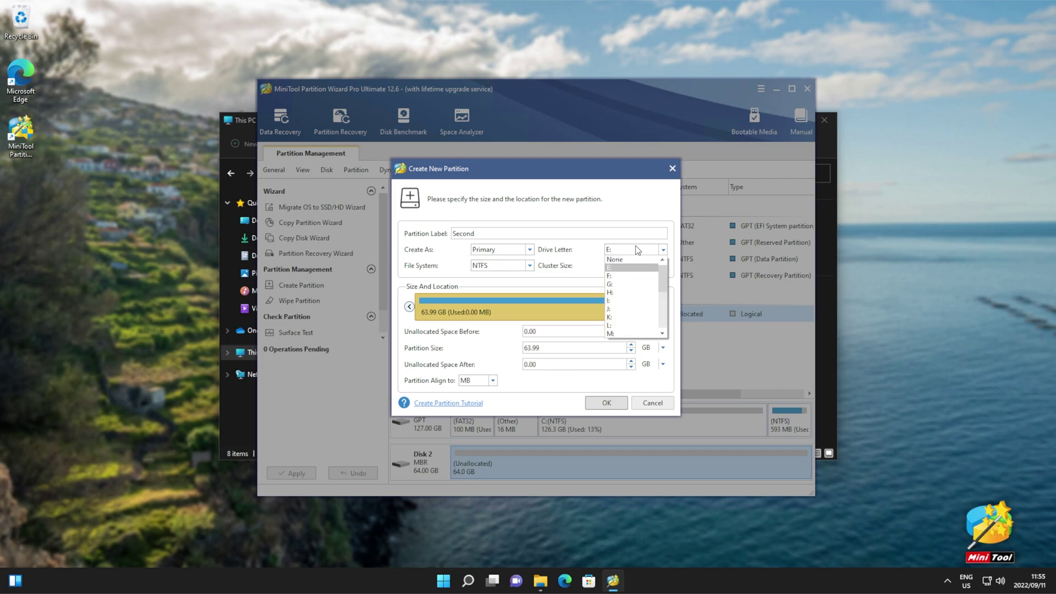
click(637, 251)
click(638, 266)
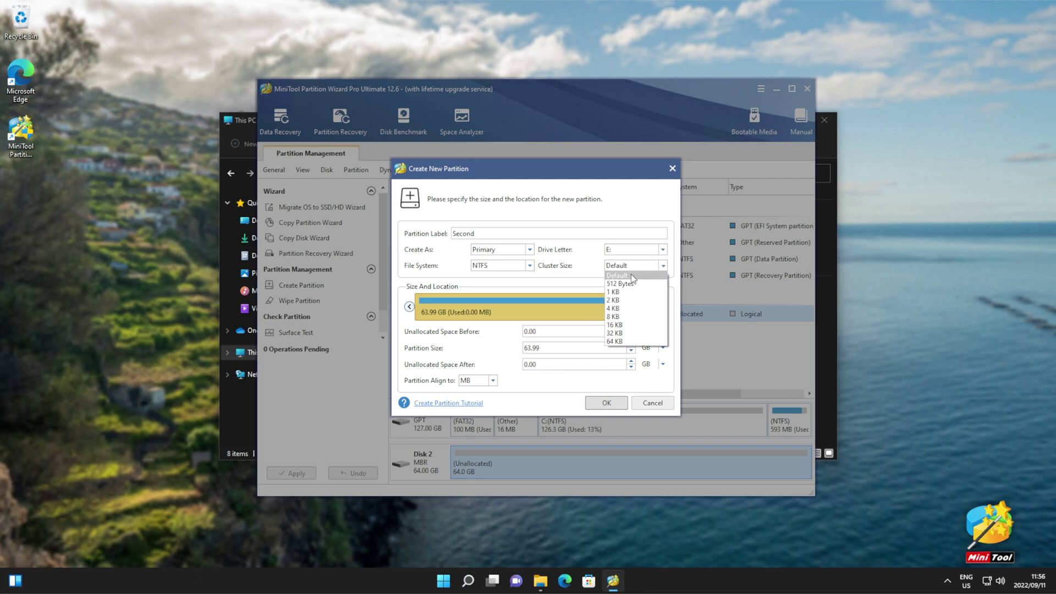
click(633, 276)
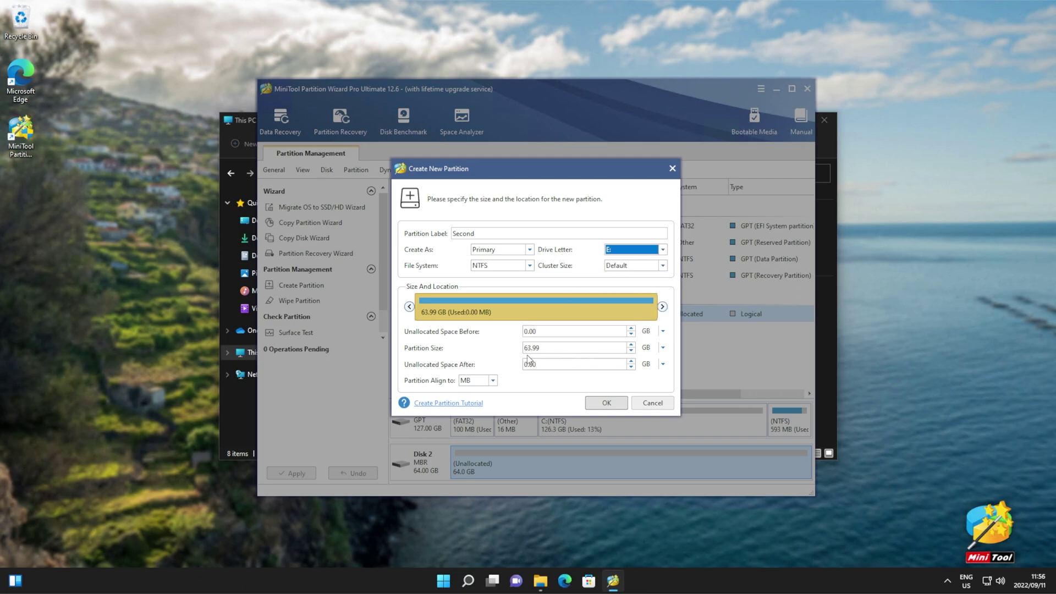
click(632, 348)
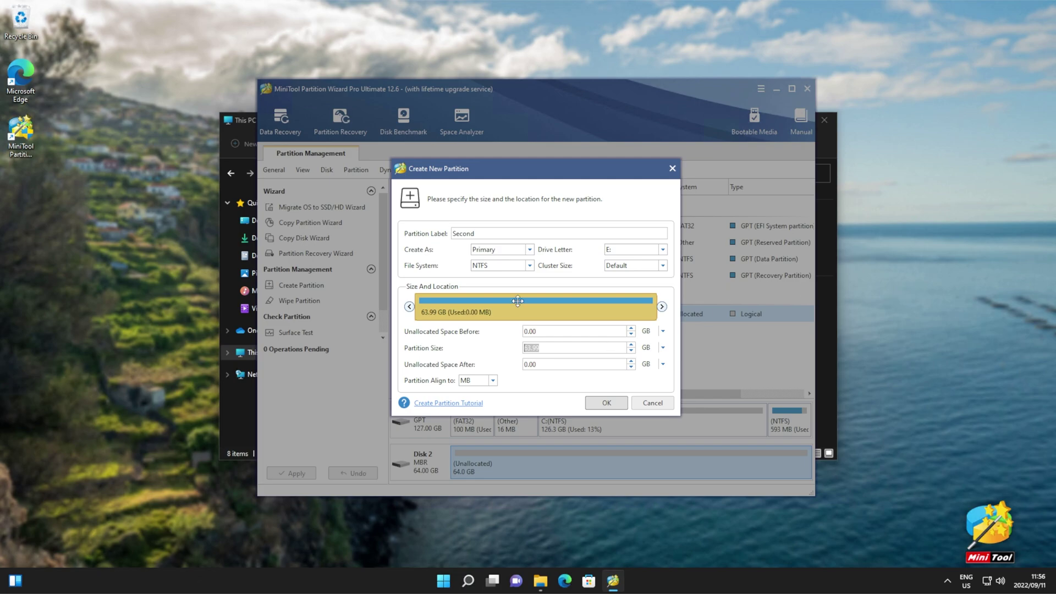
click(602, 405)
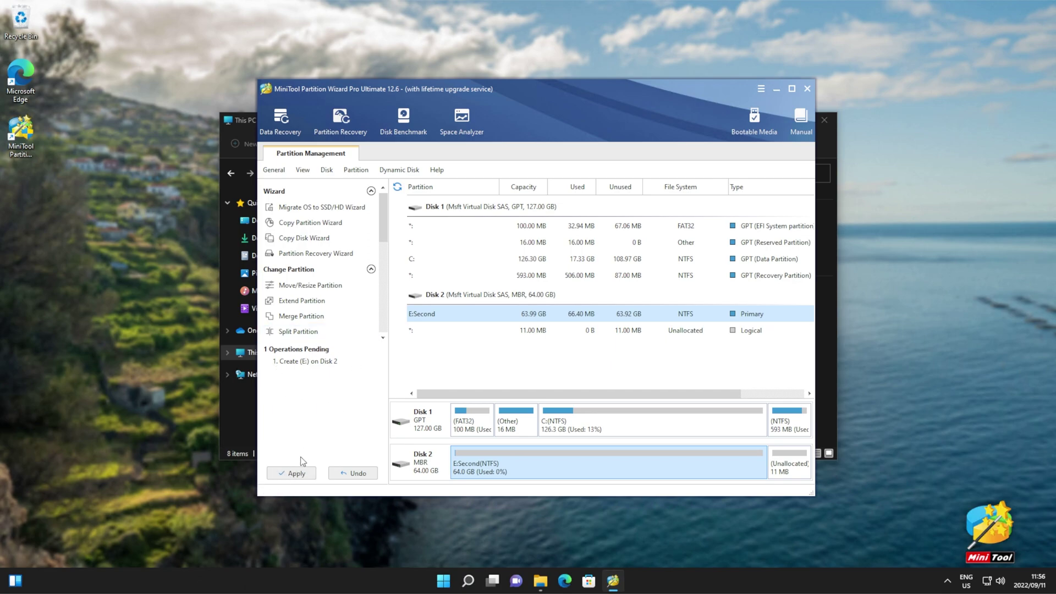
Apply the pending creation of the Second (E:) partition and confirm it
drag(556, 91, 358, 99)
drag(619, 120, 719, 114)
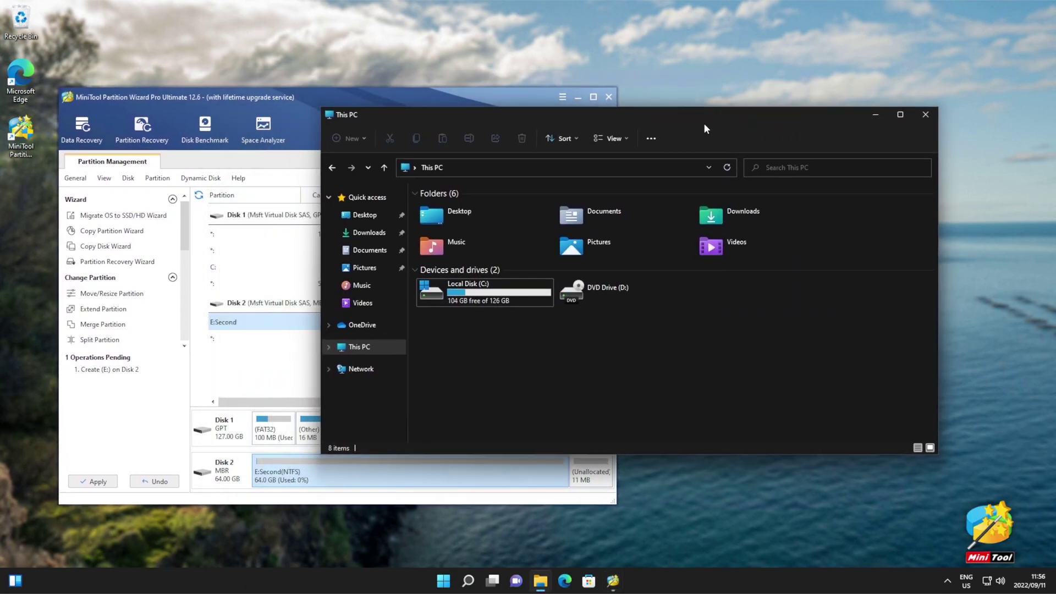
click(416, 104)
drag(416, 101, 481, 78)
click(158, 460)
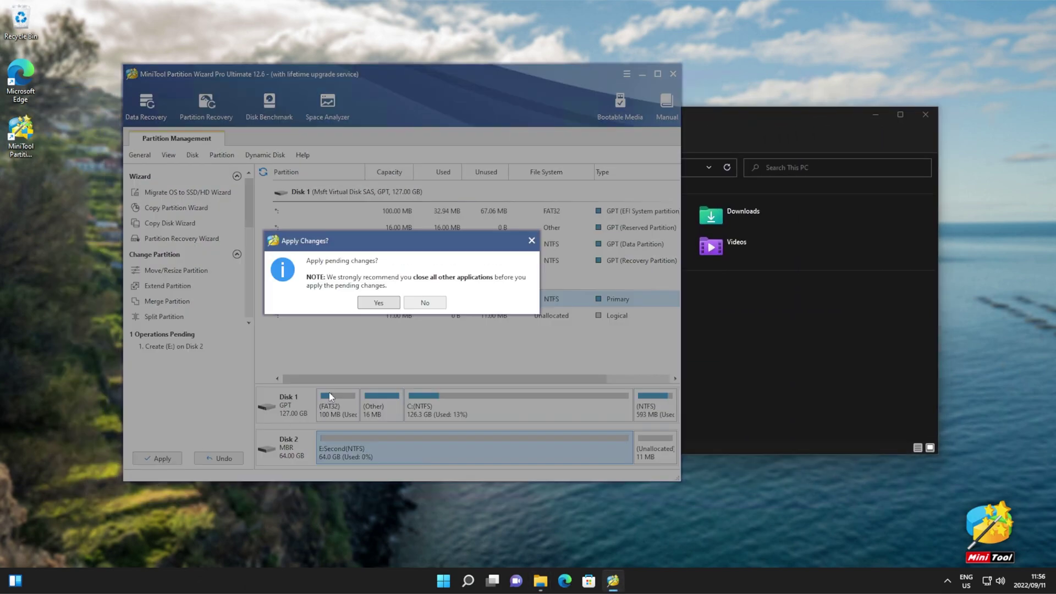
click(387, 301)
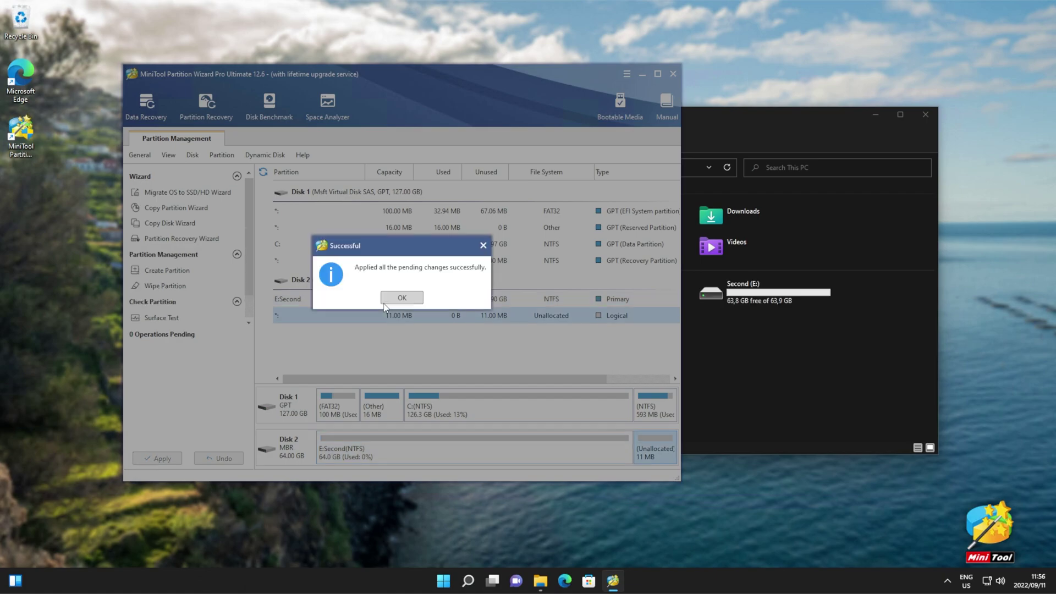
click(400, 300)
Open the new Second (E:) drive from This PC to check it is empty, then go back
click(769, 352)
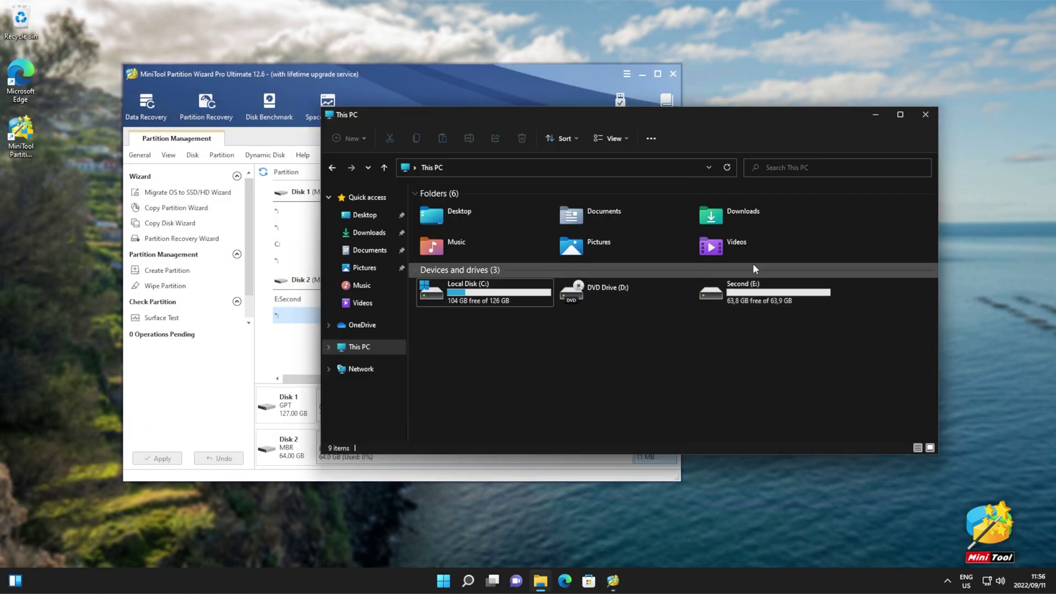
double_click(755, 297)
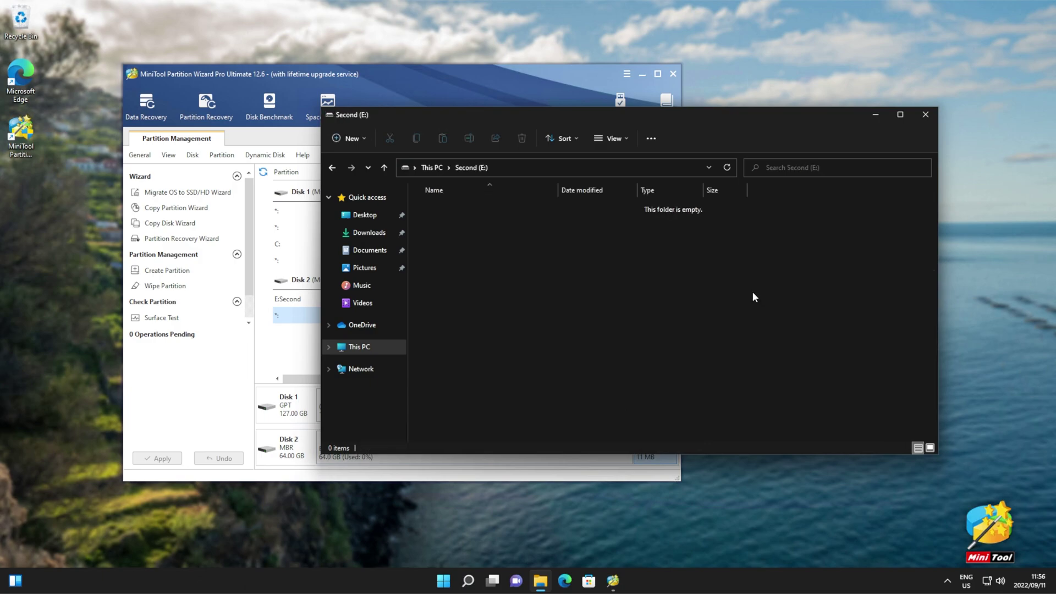
key(alt+Left)
drag(494, 72, 626, 73)
Resize Second (E:) down to 27.84 GB, freeing 36.16 GB on Disk 2
right_click(505, 299)
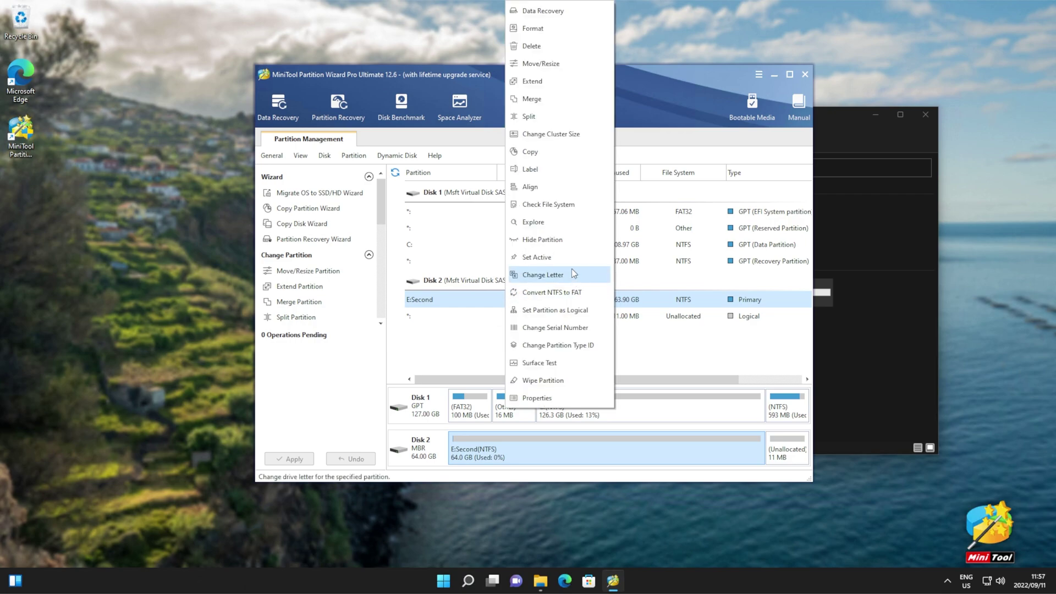
click(559, 63)
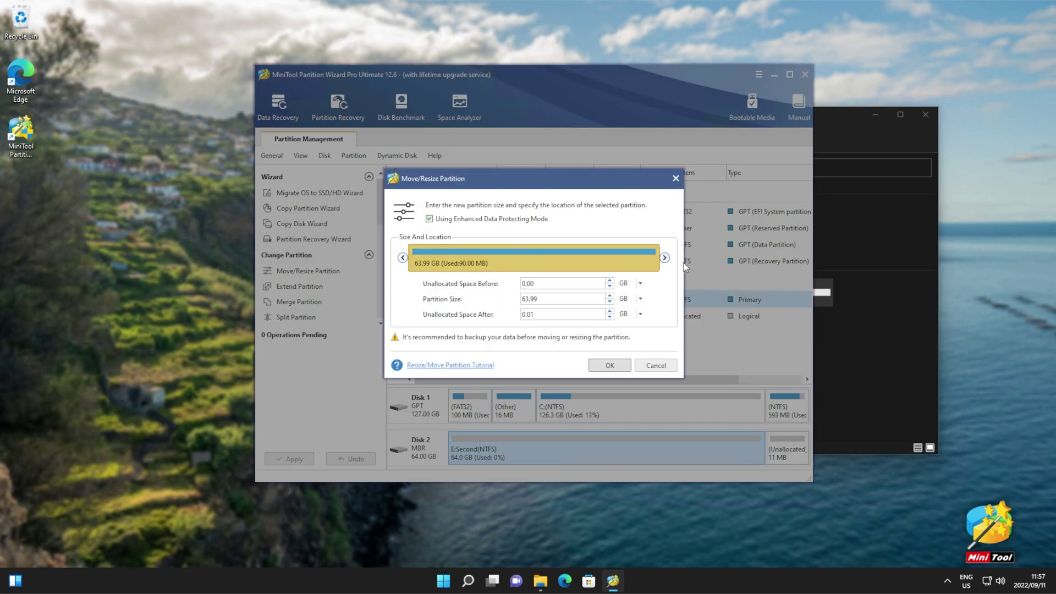
drag(665, 258, 529, 259)
click(608, 365)
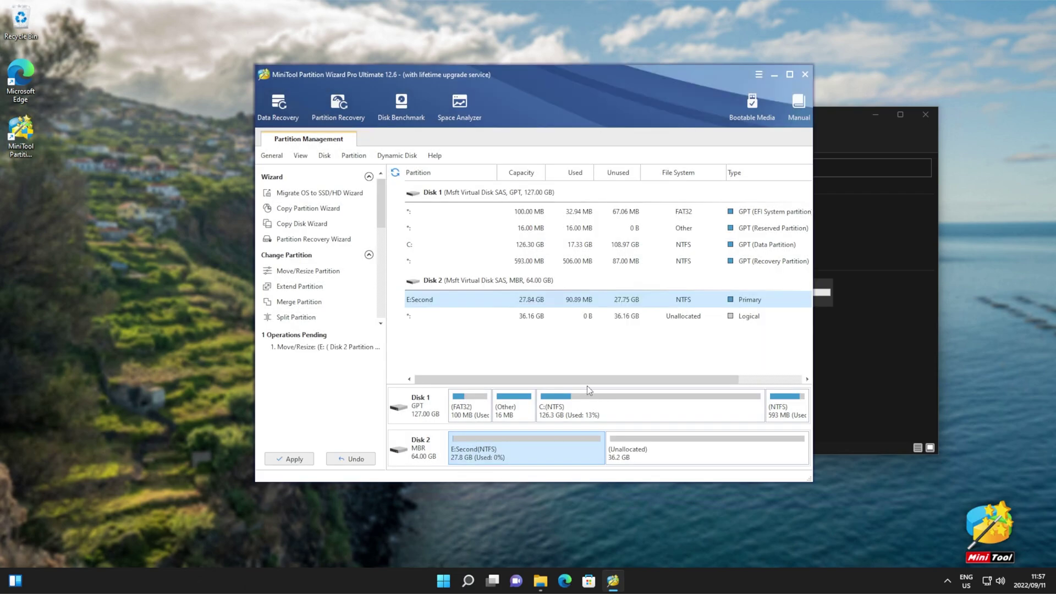
Create a new partition 'Part 2' in Disk 2's 36.16 GB unallocated space
click(621, 319)
right_click(572, 316)
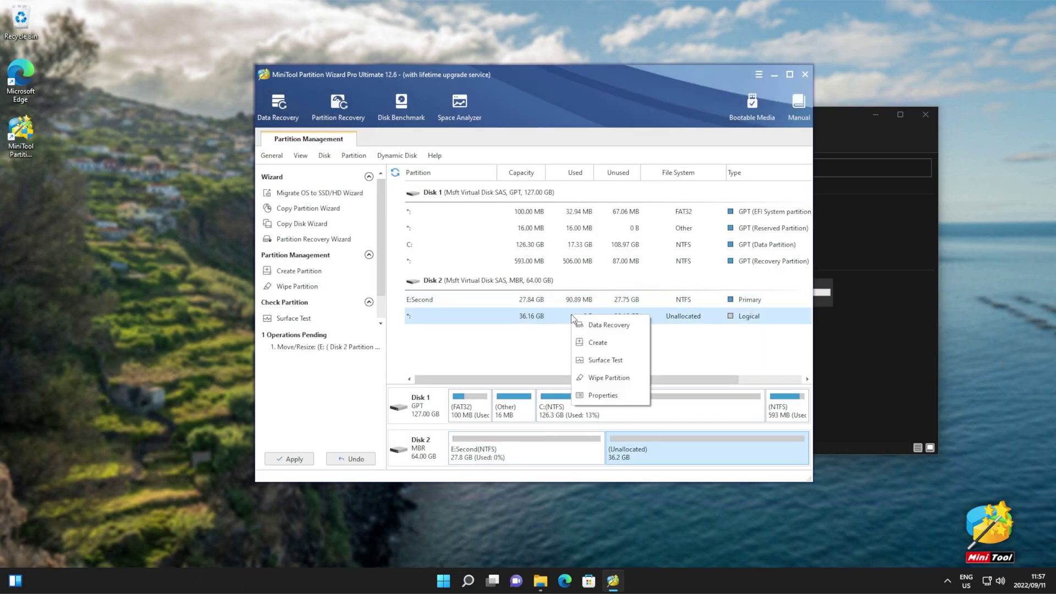
click(600, 345)
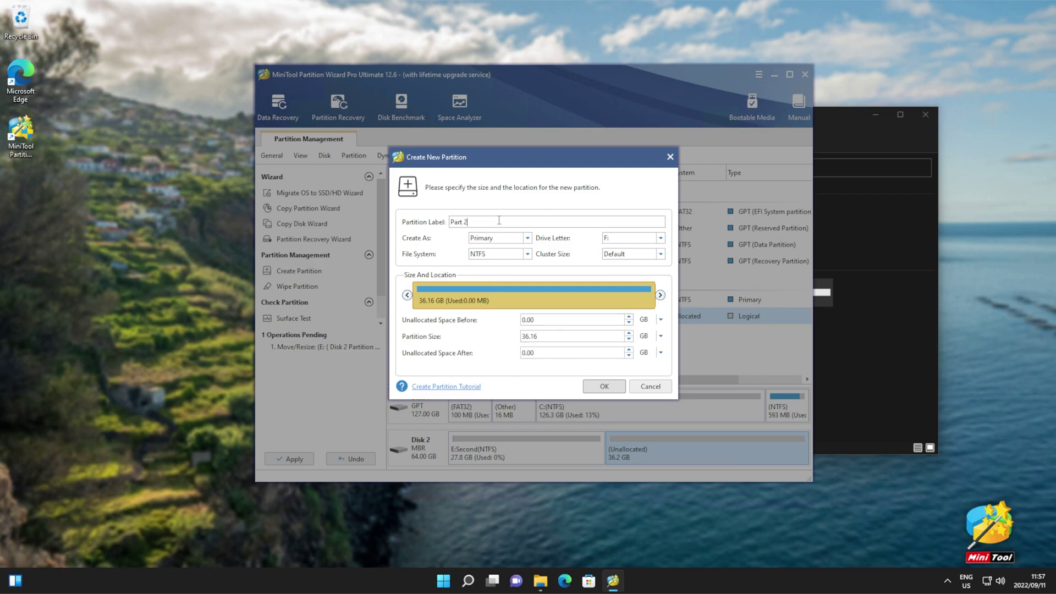
key(Tab)
key(Tab)
click(597, 391)
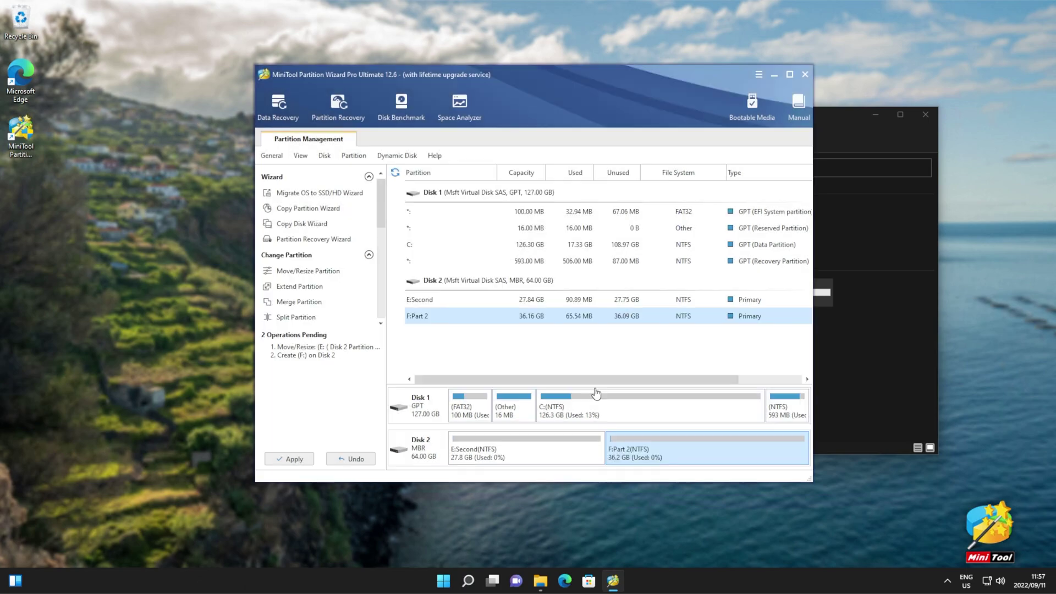
Apply the pending resize and creation, then select Second (E:) and Part 2 (F:) in This PC
click(308, 459)
click(511, 304)
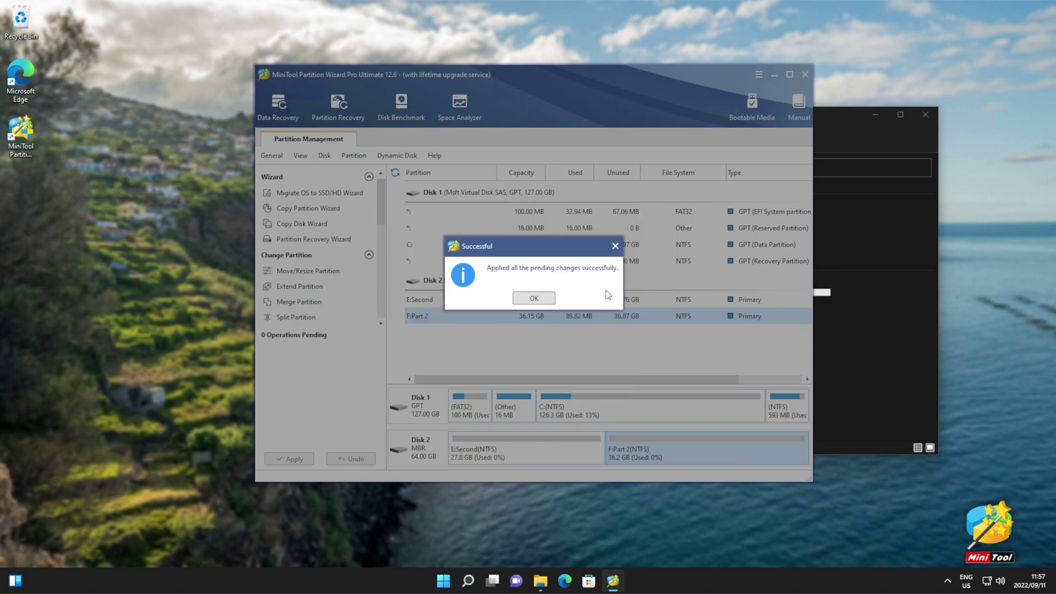
click(533, 298)
click(856, 310)
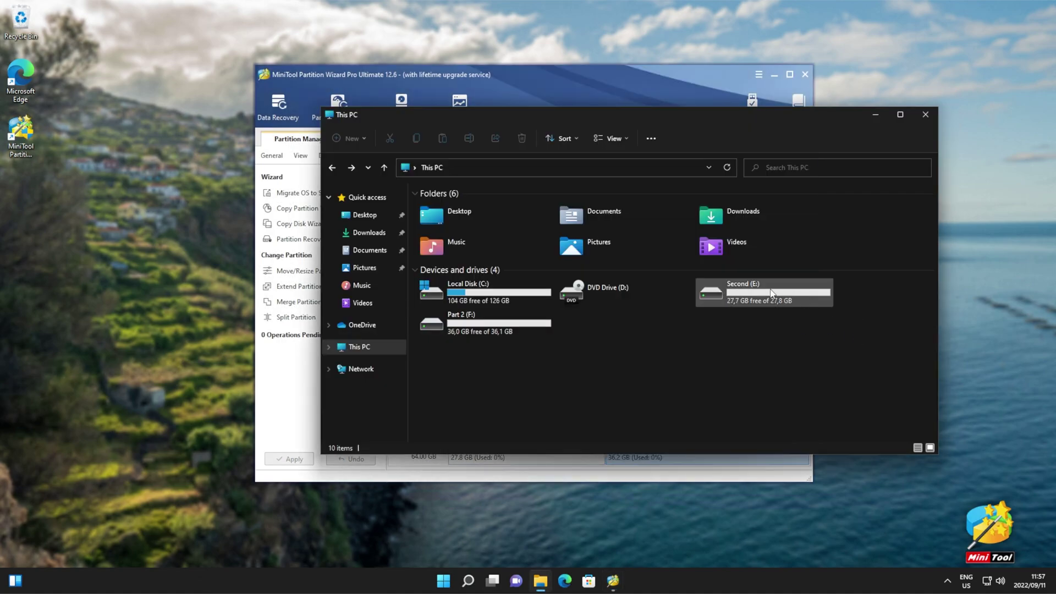
click(772, 293)
ctrl+click(523, 329)
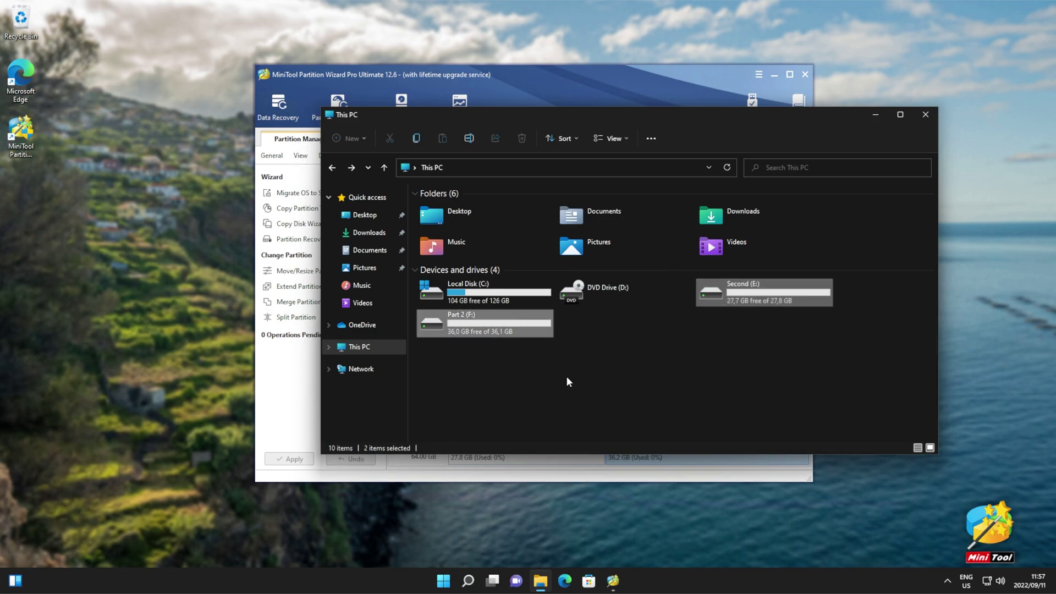
Delete Part 2 (F:) and extend Second (E:) over the freed unallocated space
key(alt+Tab)
right_click(523, 312)
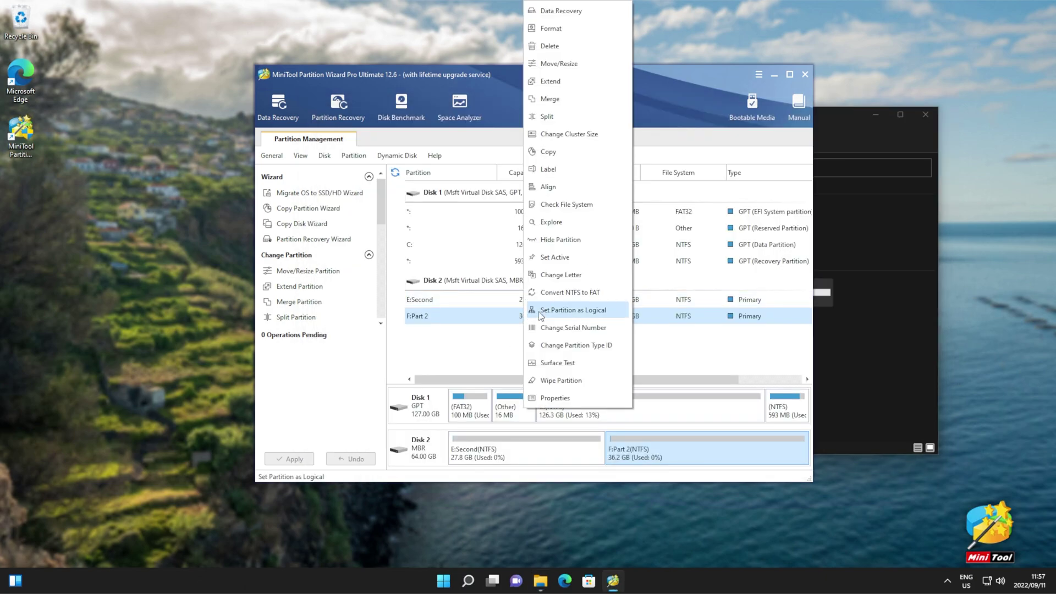
click(576, 48)
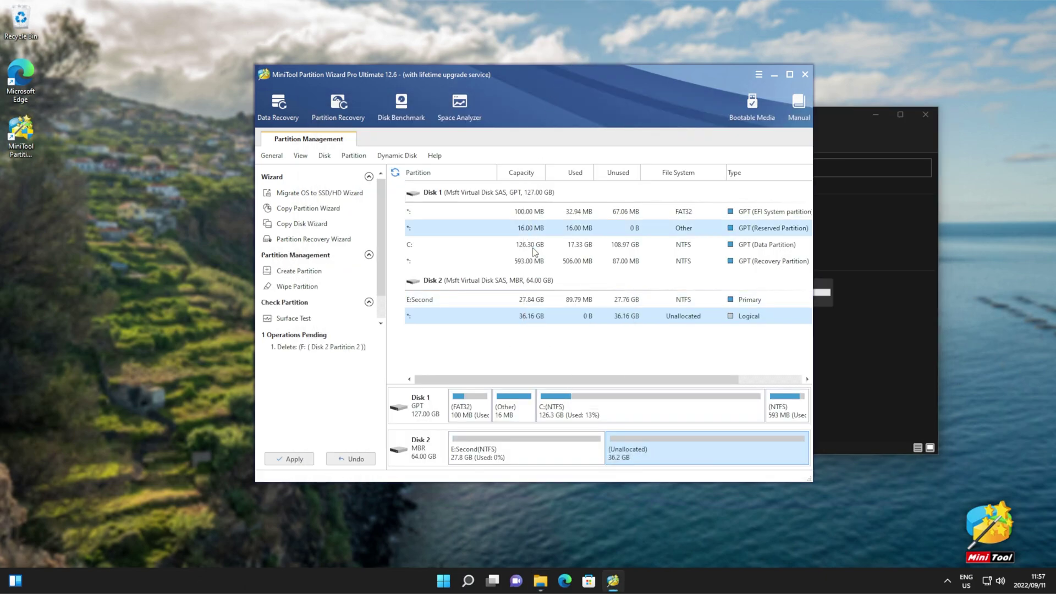
right_click(510, 297)
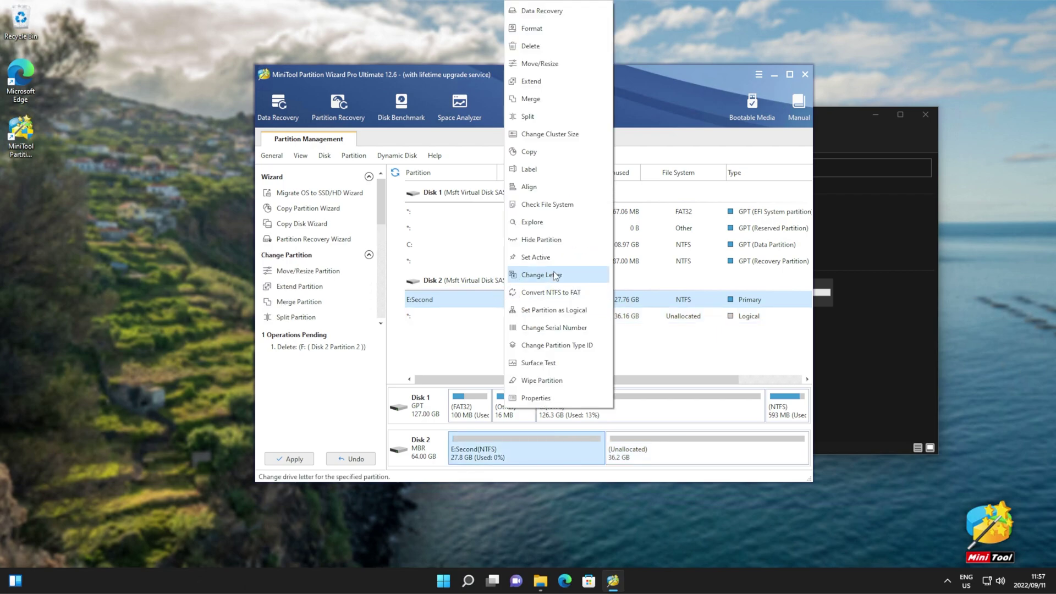
click(556, 79)
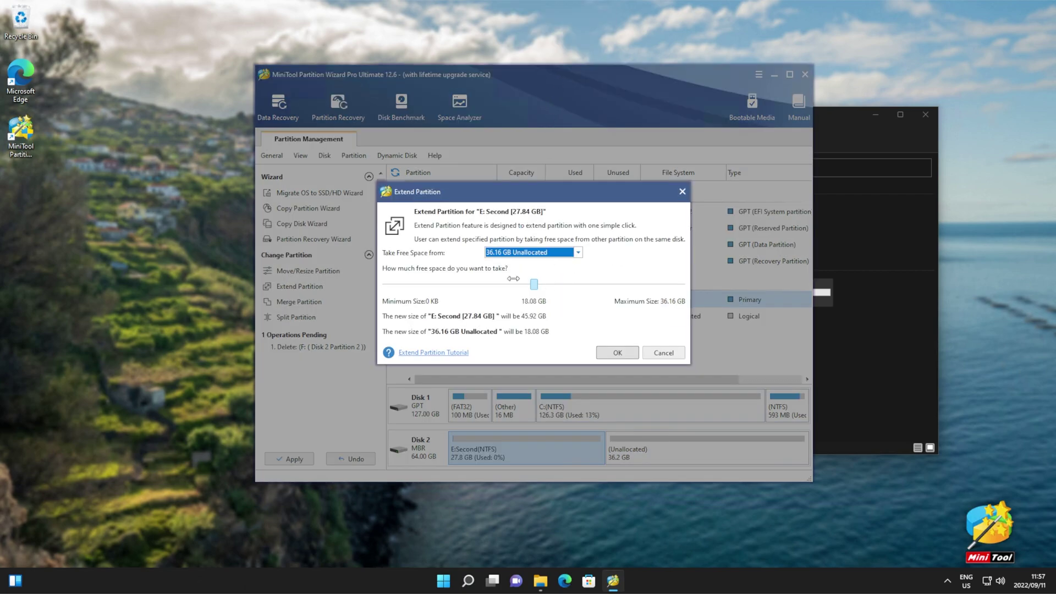
drag(536, 286, 702, 296)
click(611, 353)
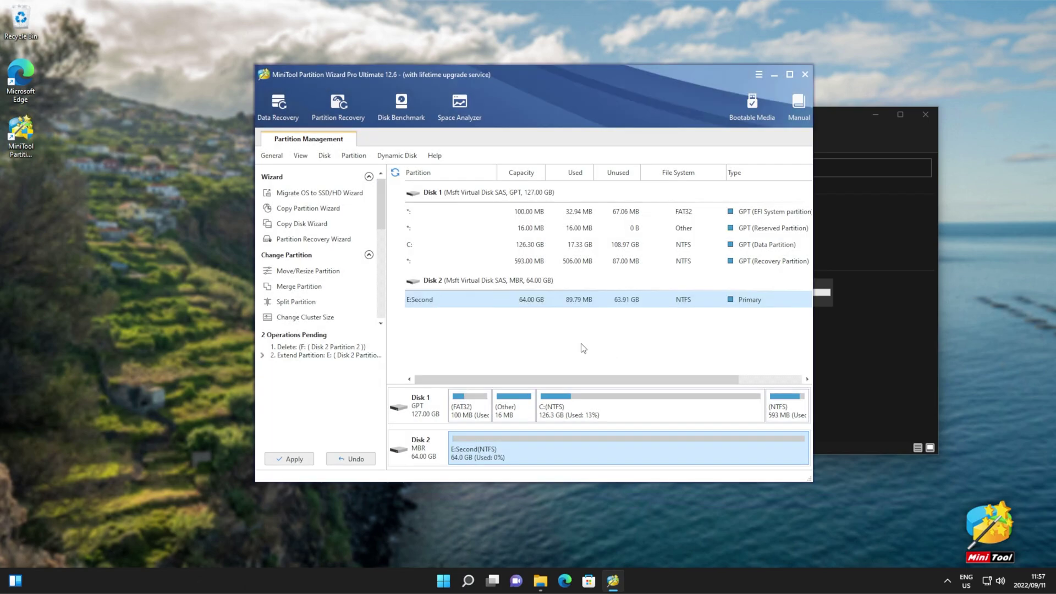
Apply the pending operations and check the enlarged 64 GB E: drive in This PC
click(297, 459)
click(511, 304)
click(531, 297)
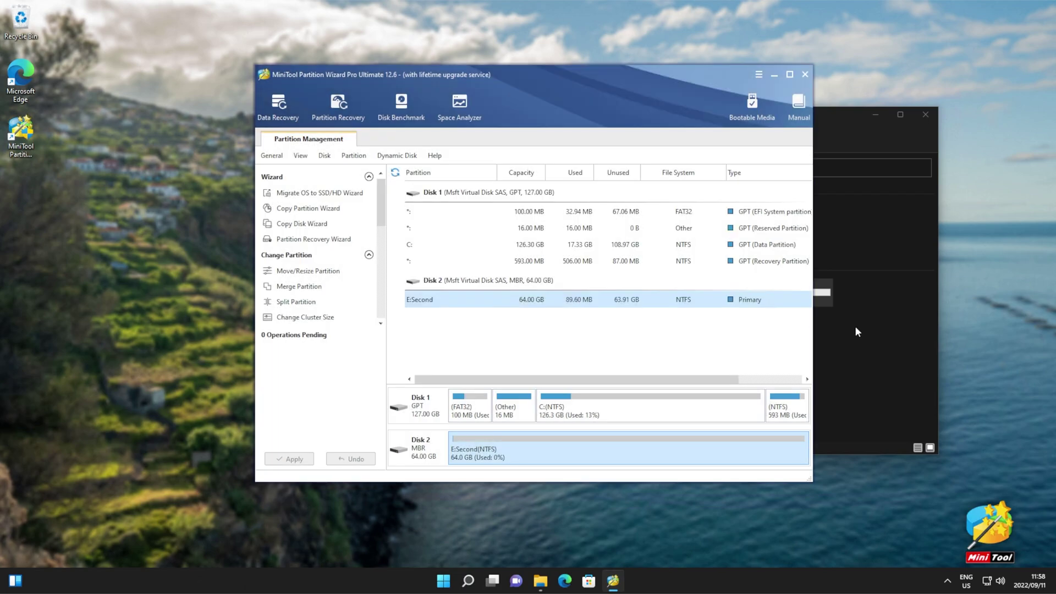
click(855, 325)
click(817, 294)
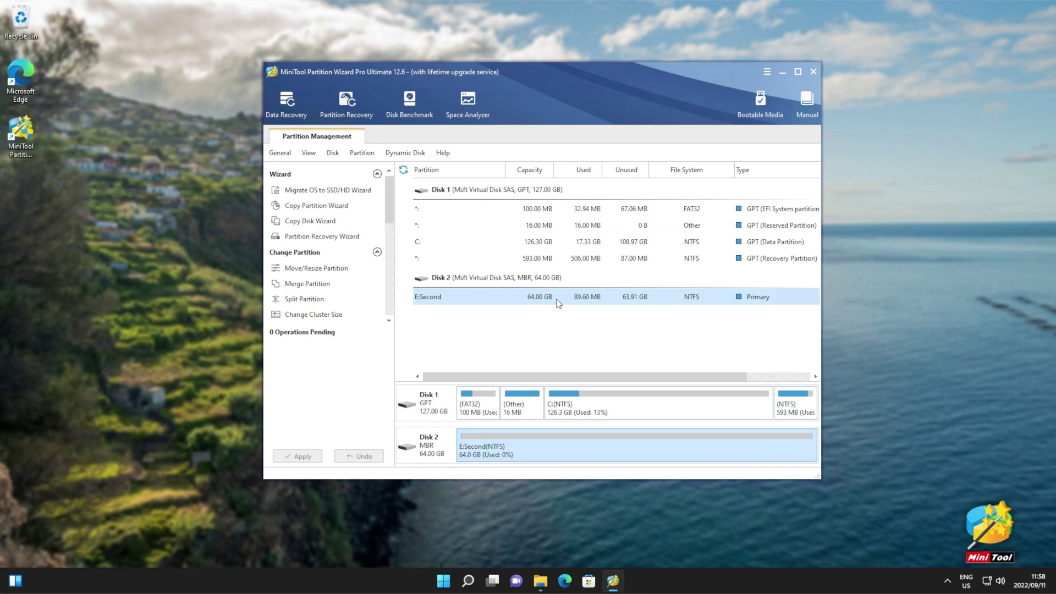
Split E:Second at 40.71 / 23.29 GB, creating a logical F:, and apply the split
right_click(548, 297)
click(594, 101)
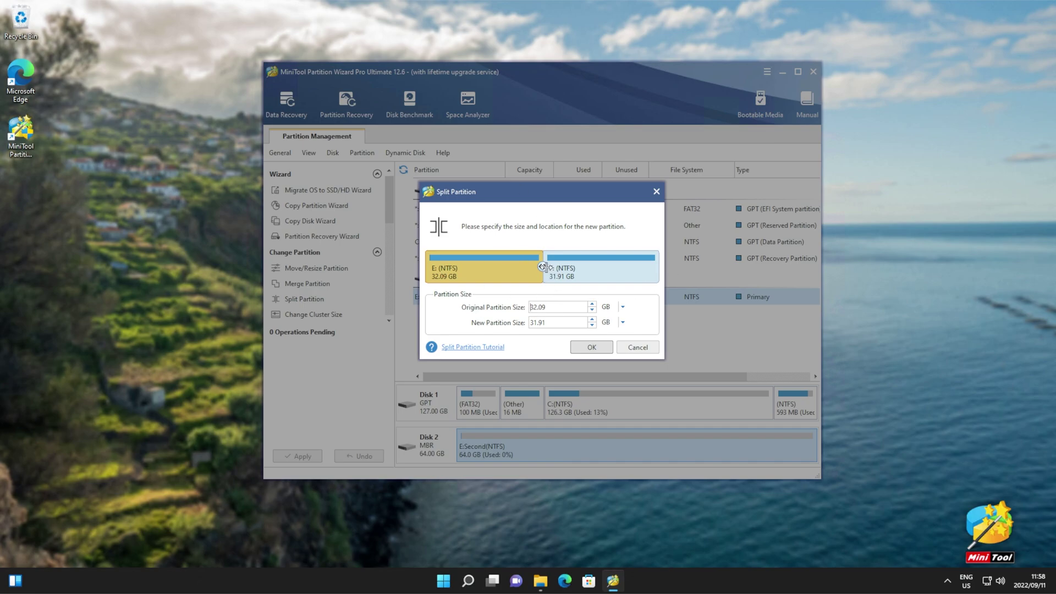
drag(544, 267, 574, 268)
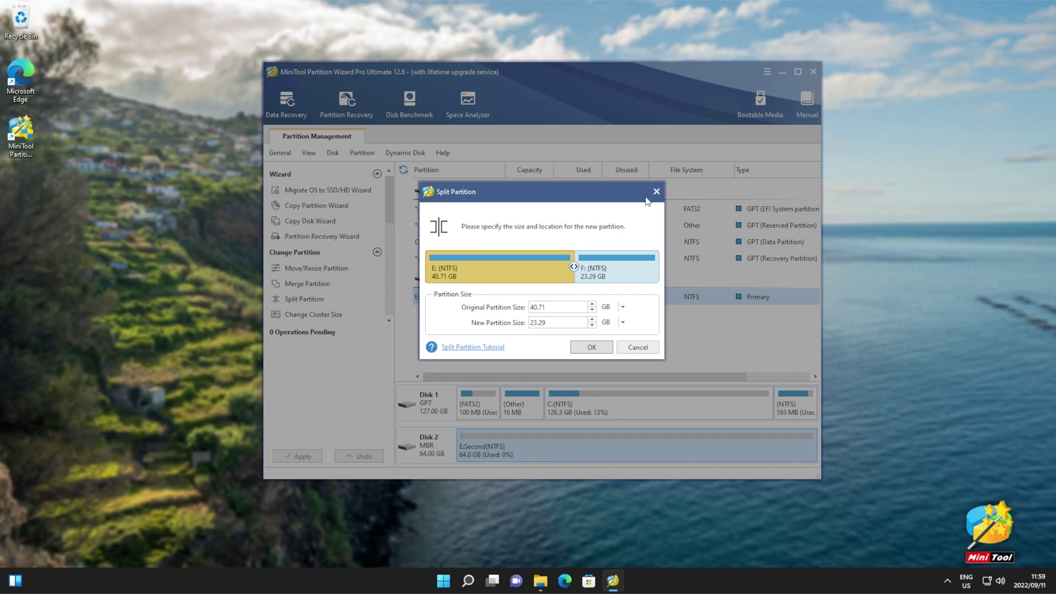
click(590, 348)
click(567, 314)
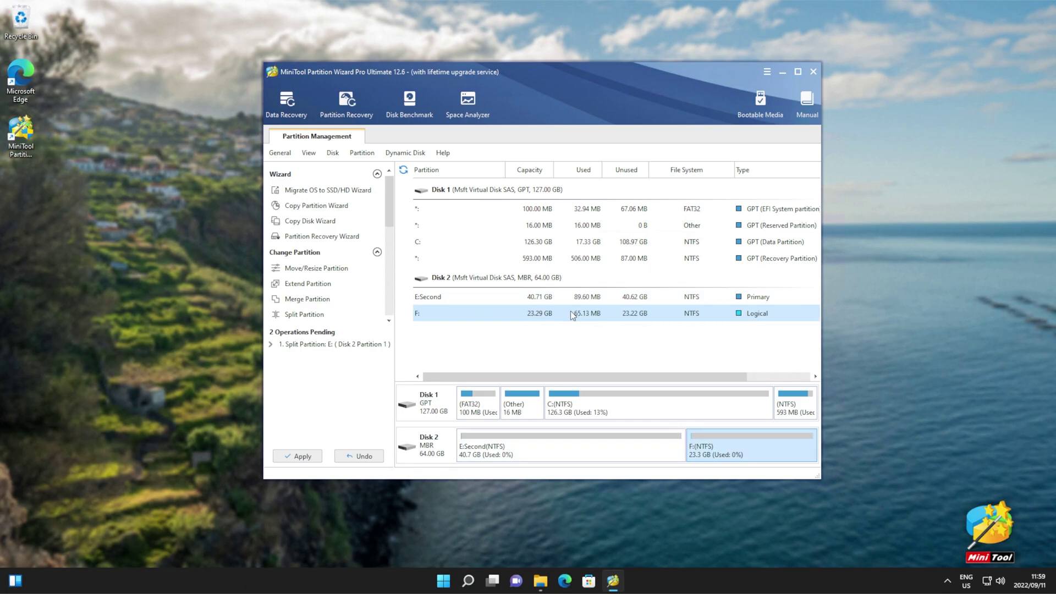
click(292, 457)
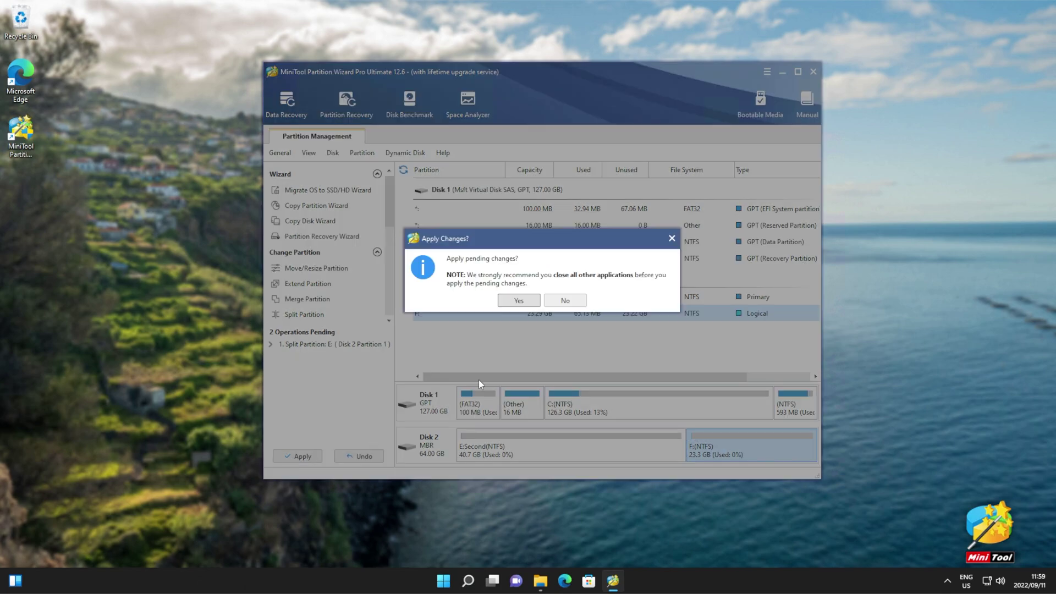
click(521, 303)
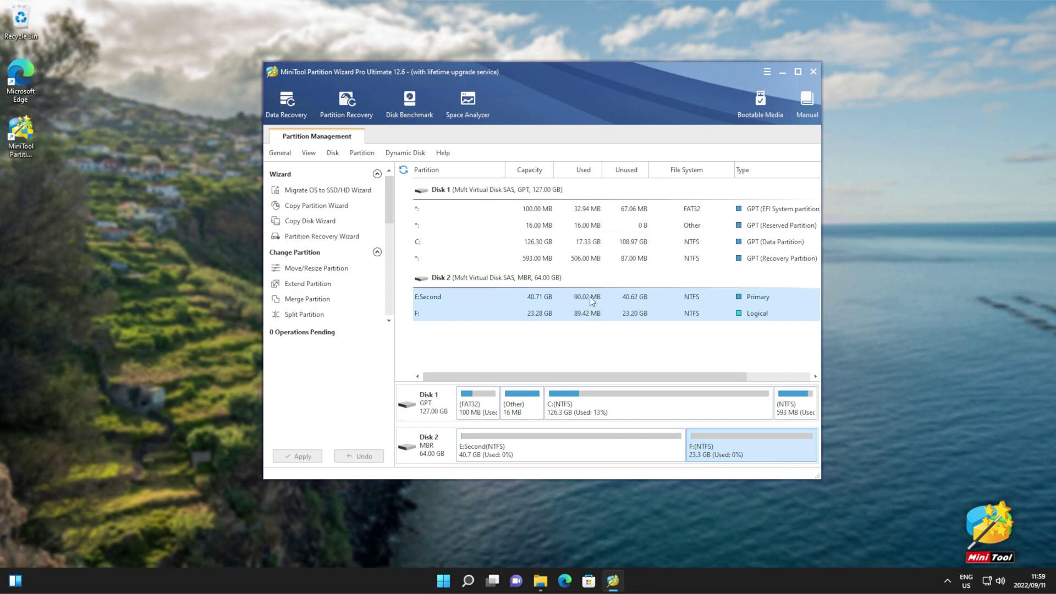
Open Format for the F: partition with NTFS file system and Default cluster size
click(510, 315)
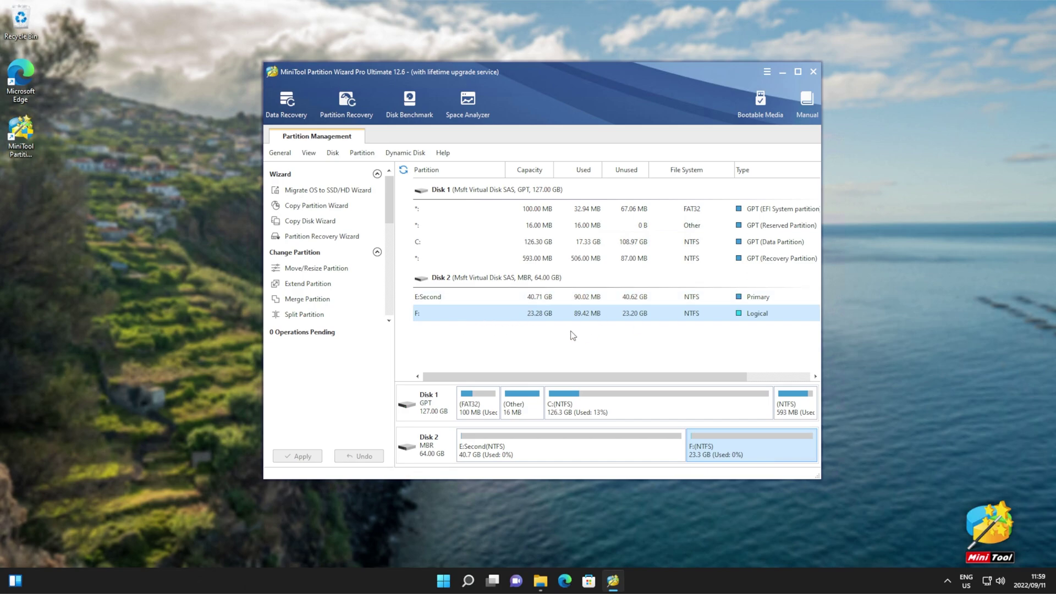
right_click(516, 322)
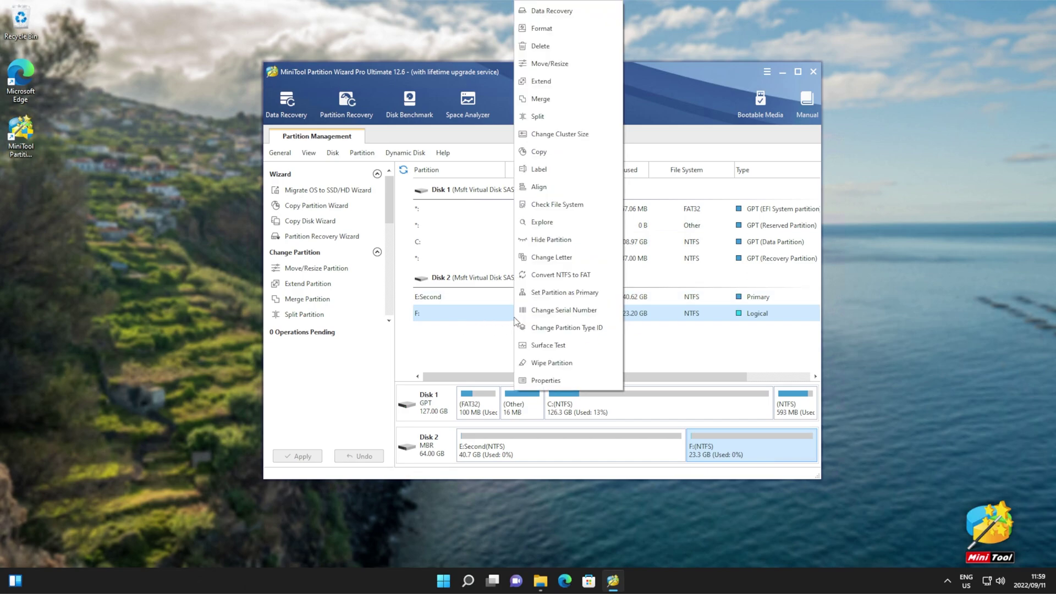
click(566, 25)
click(587, 291)
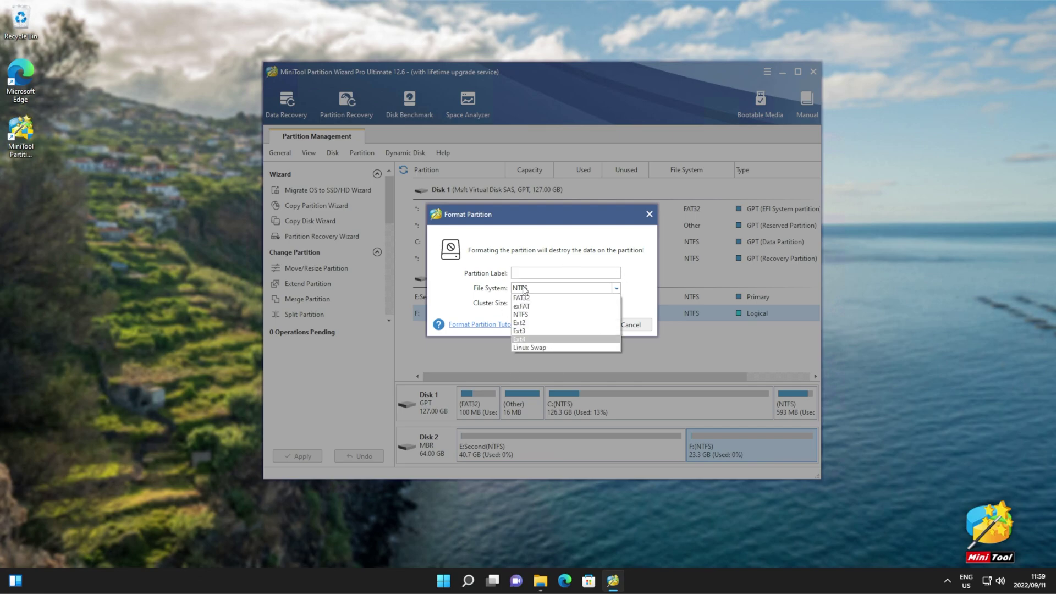
click(522, 289)
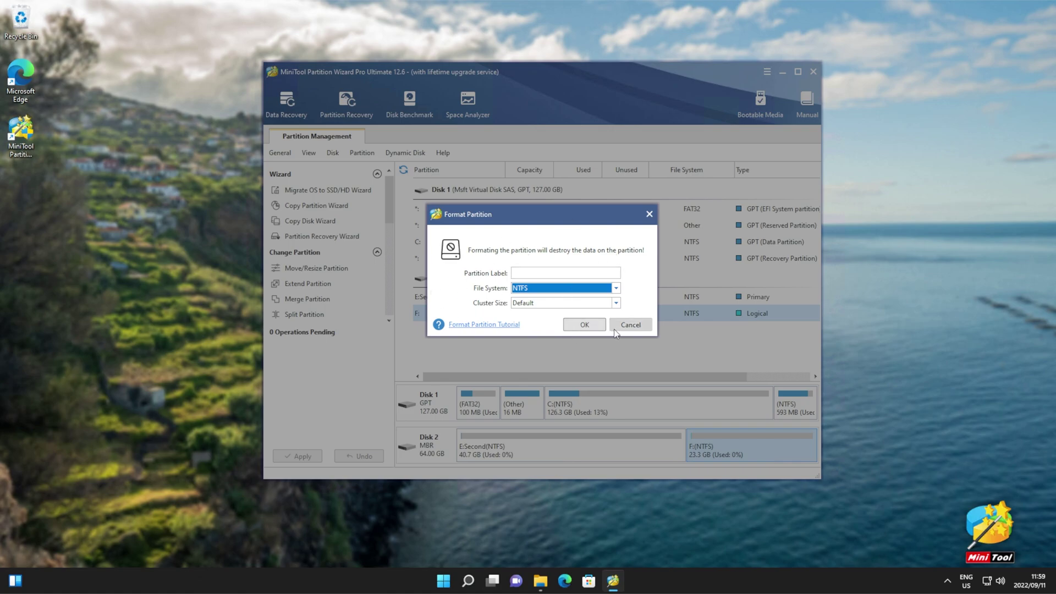
Cancel the F: format, open Second (E:), and permanently delete its Adobe folder
click(630, 325)
double_click(685, 300)
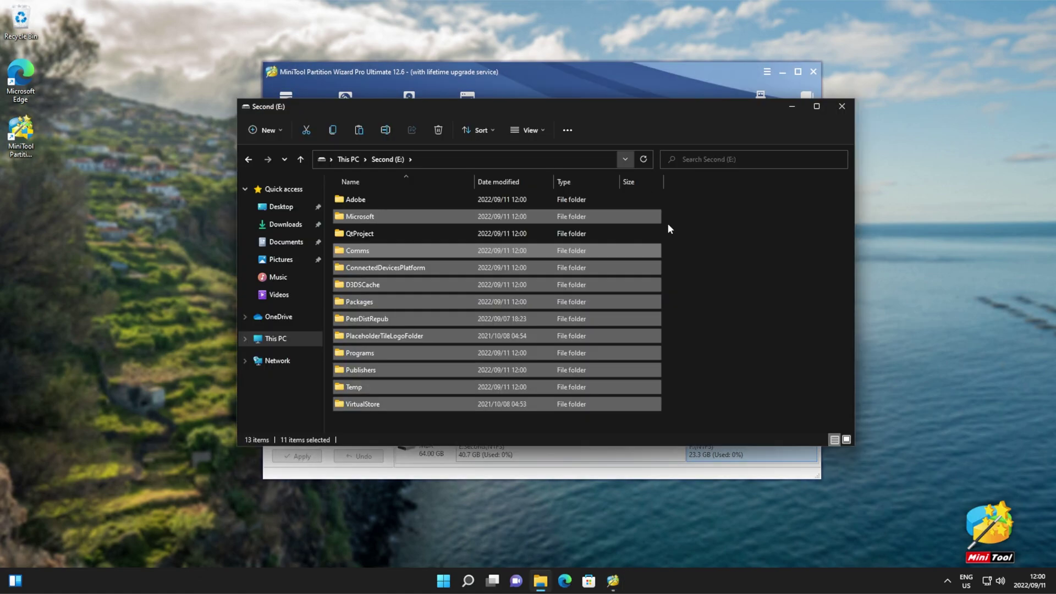
key(shift+Delete)
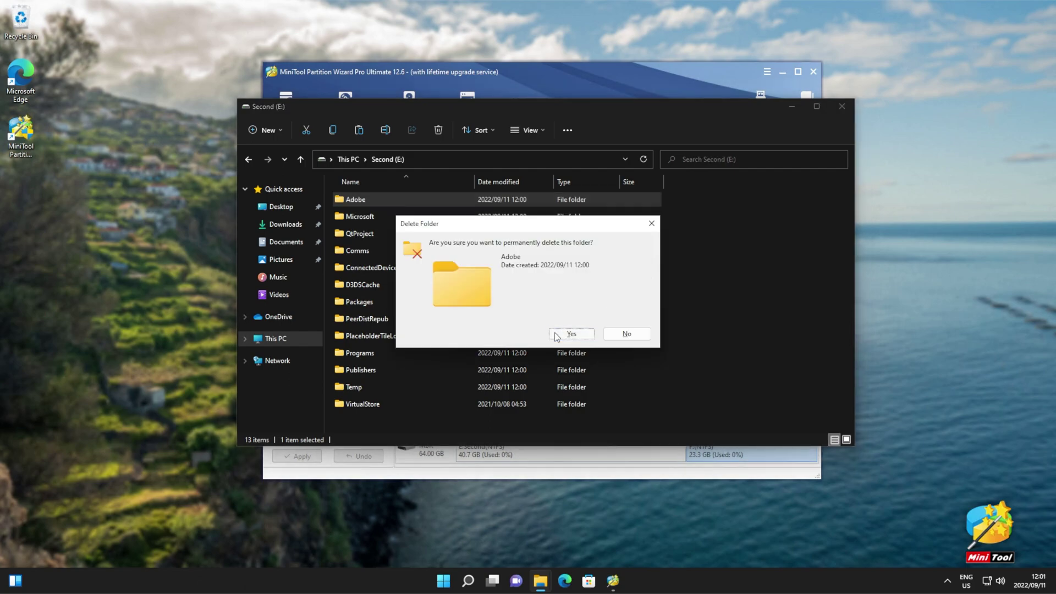
click(570, 334)
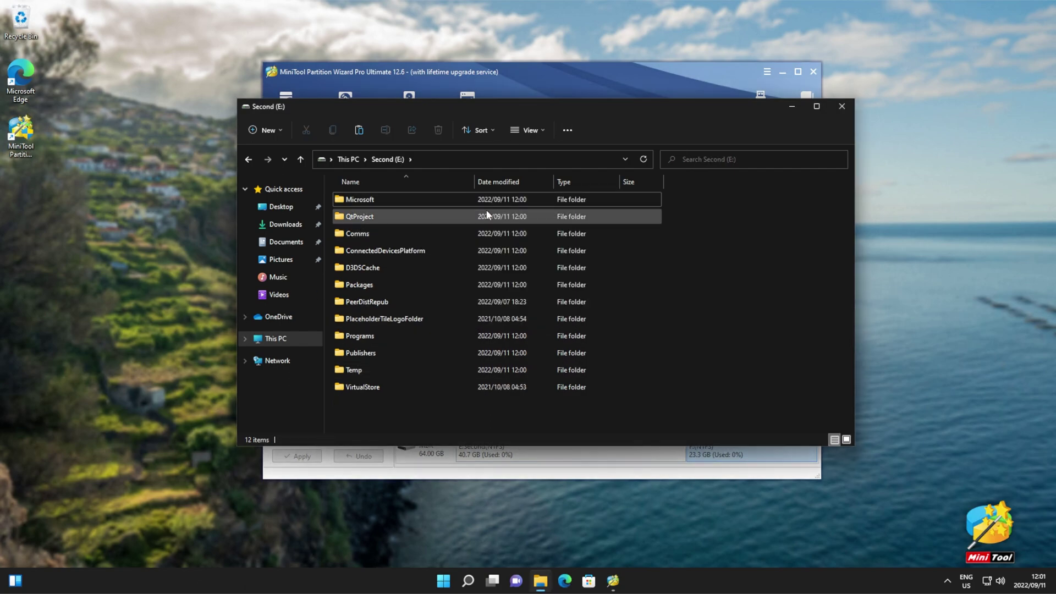
click(516, 71)
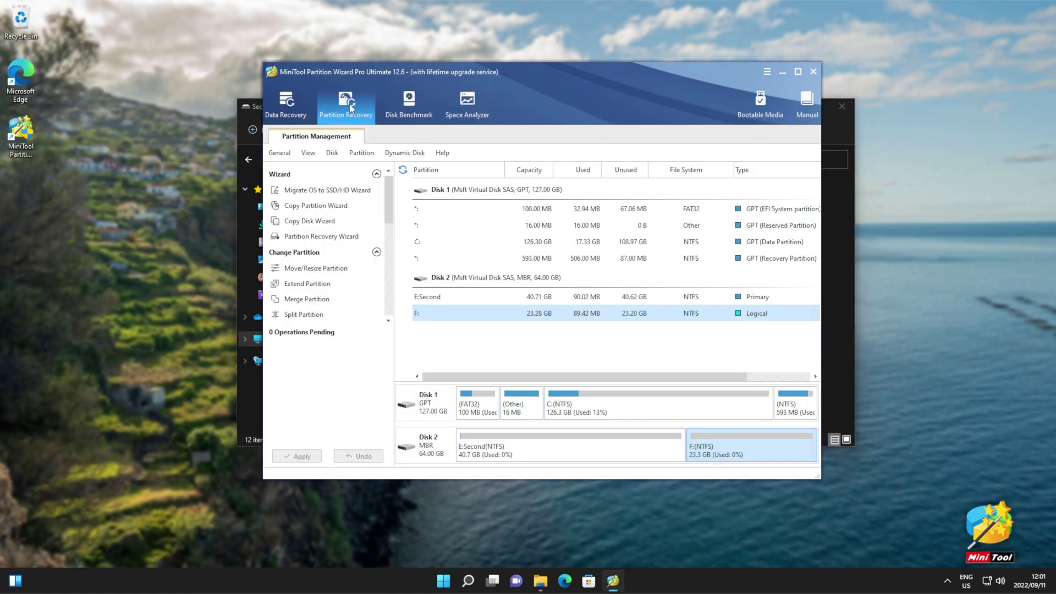
Start a Data Recovery scan of the Second (E:) drive for lost files
click(279, 116)
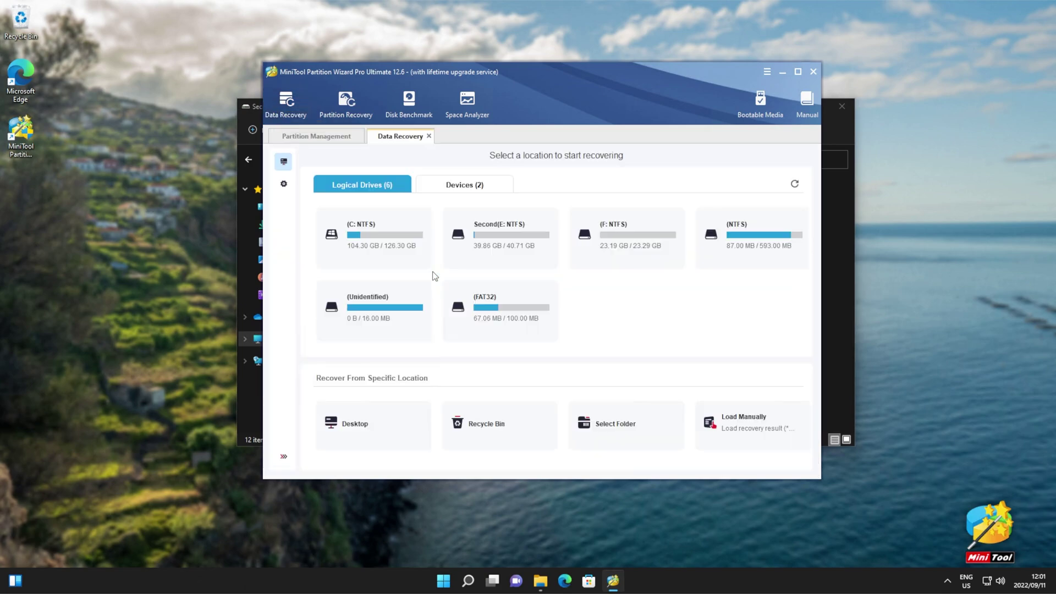
click(833, 197)
click(548, 84)
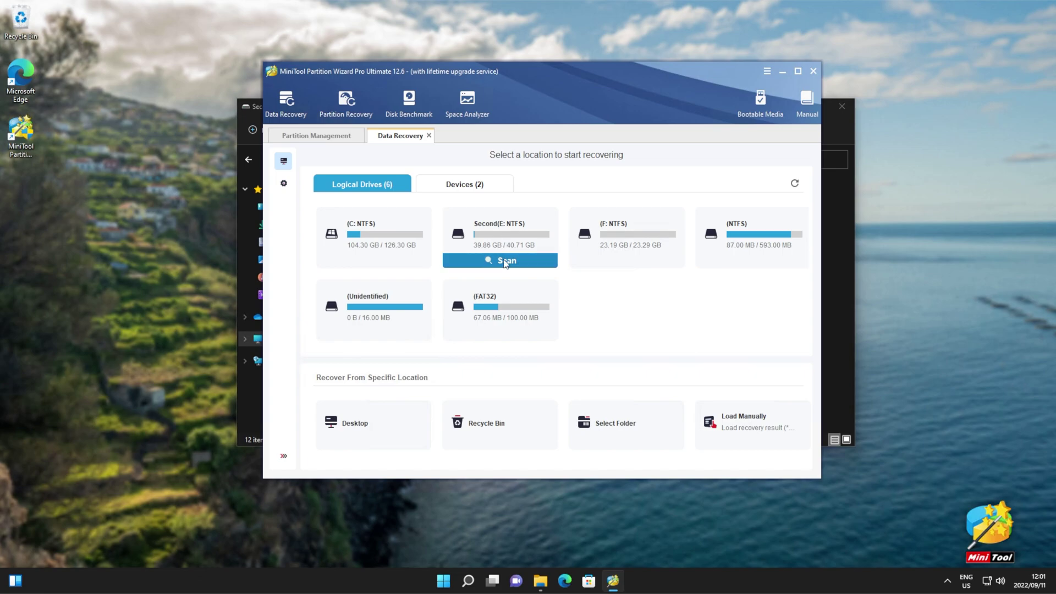
click(502, 260)
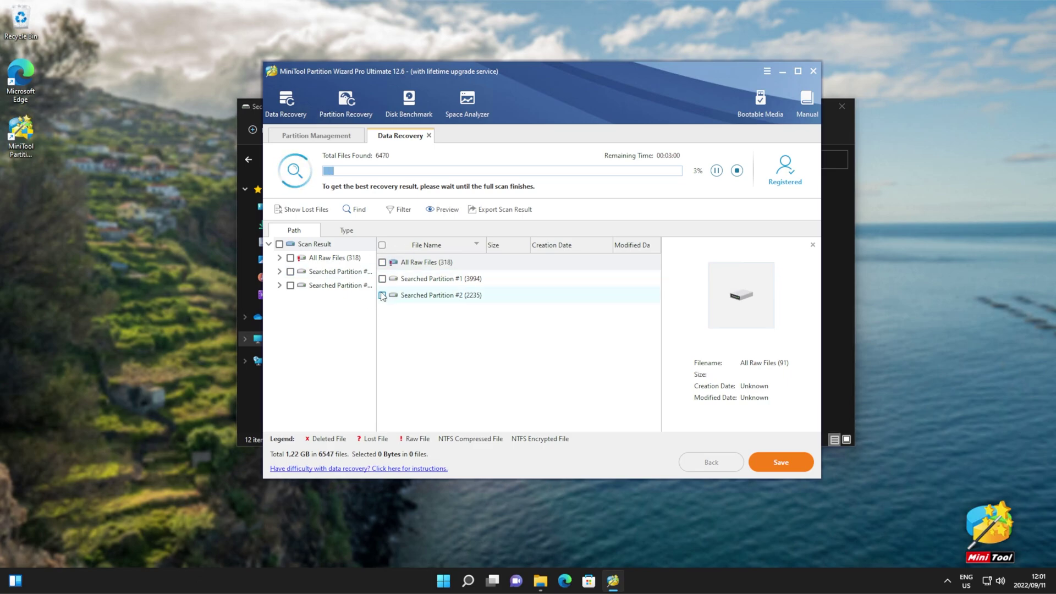
Browse the All Raw Files results and the 40.71 GB NTFS partition's folders, including QtProject
click(407, 265)
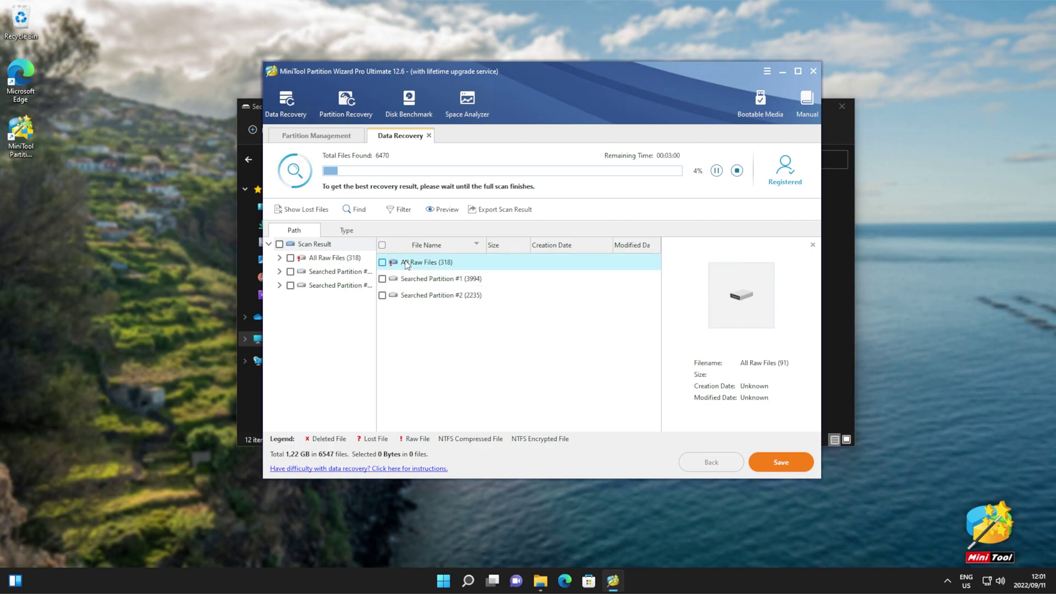
double_click(435, 268)
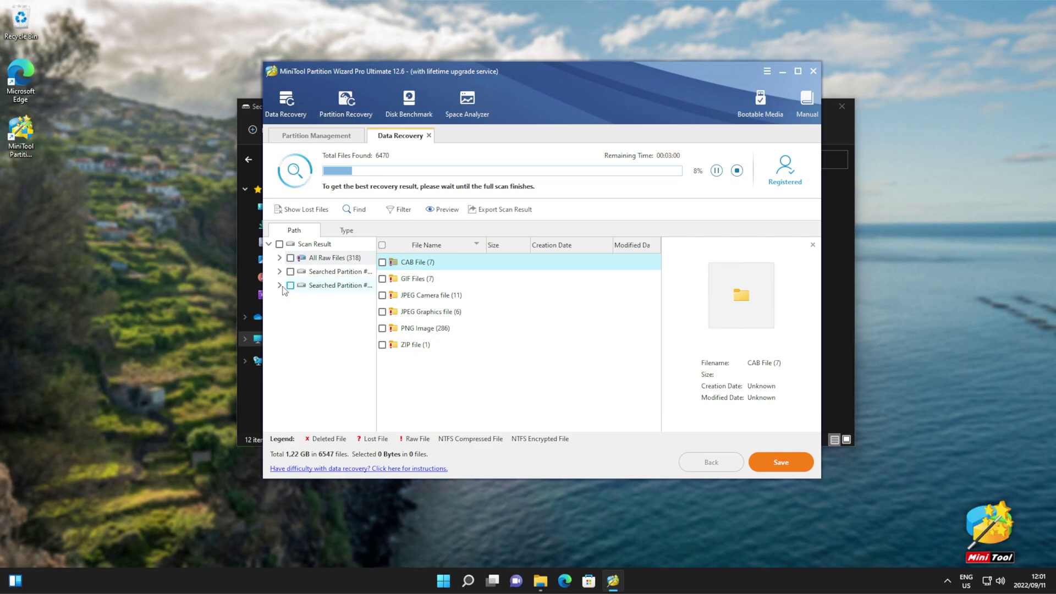
click(341, 272)
double_click(424, 266)
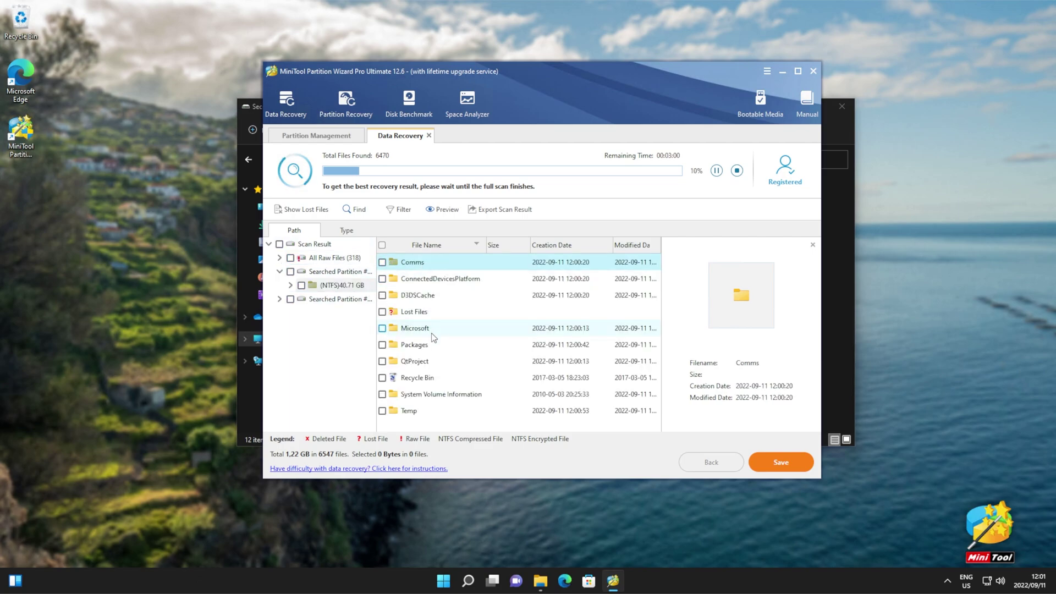
click(354, 297)
double_click(411, 262)
double_click(435, 361)
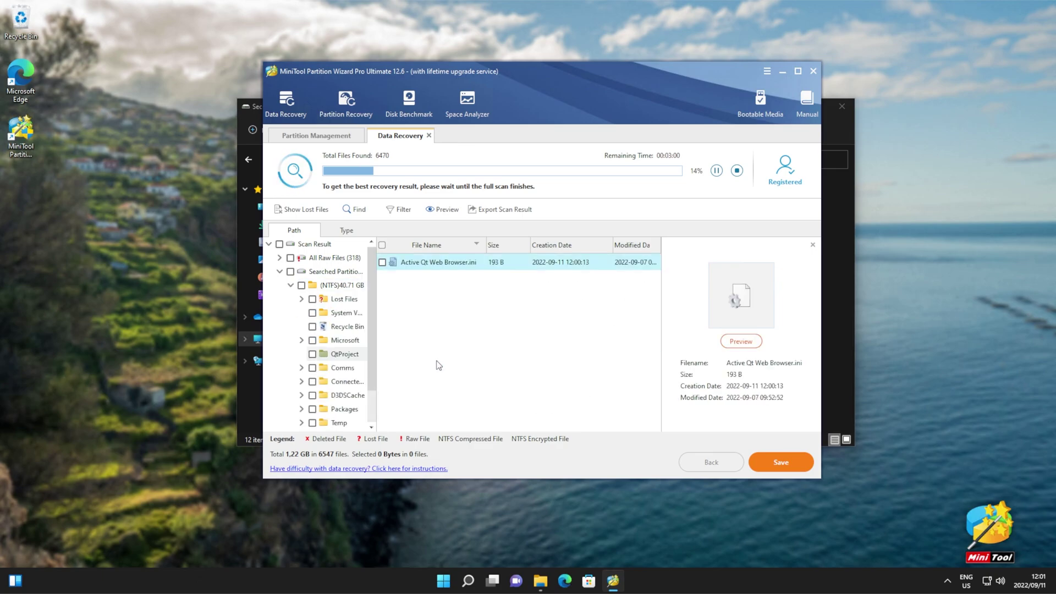
click(351, 286)
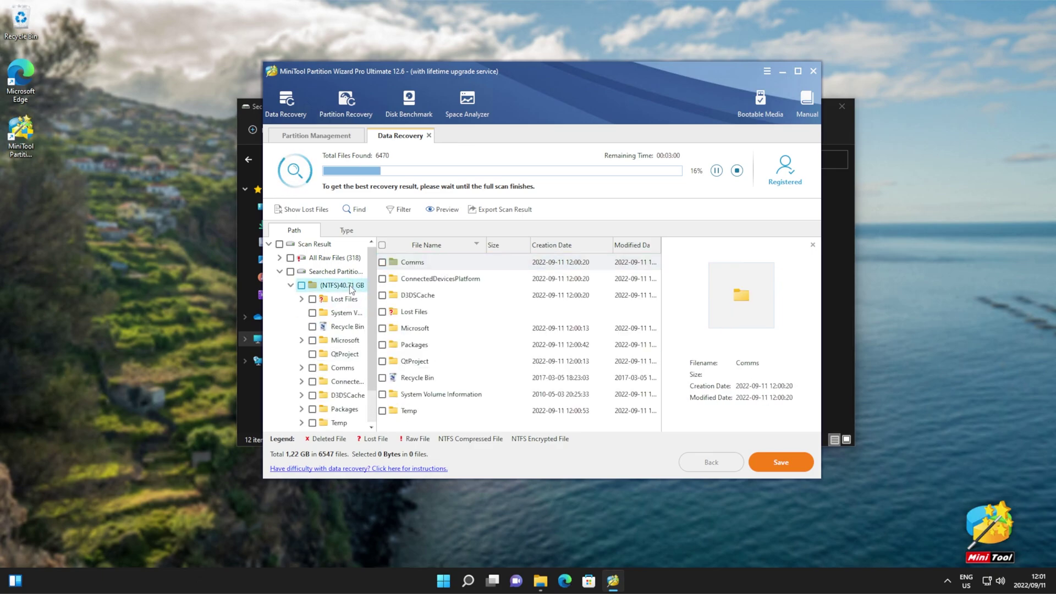
click(348, 273)
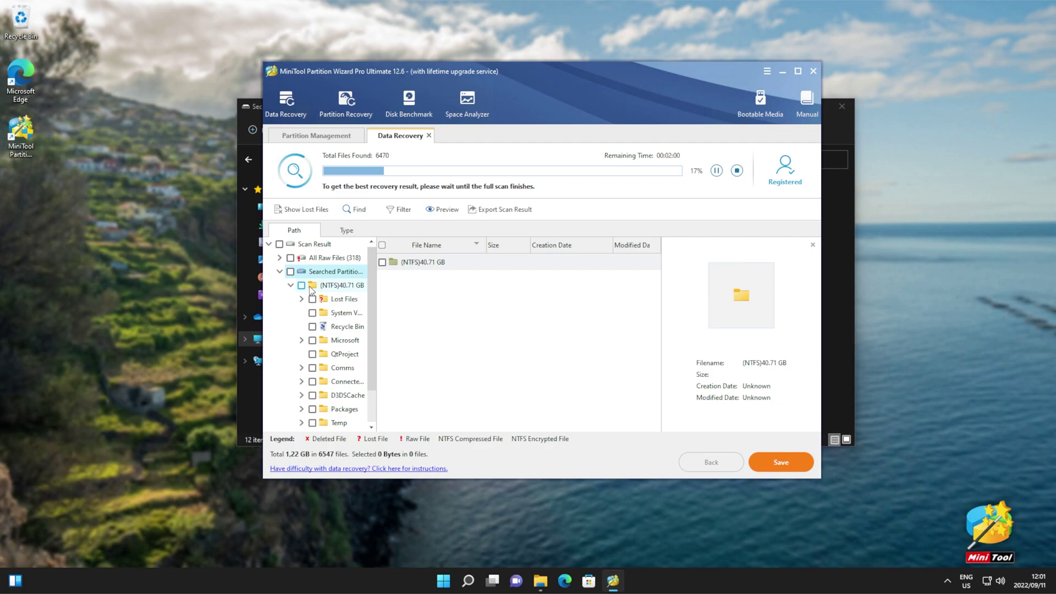
Stop the recovery scan and mark the LOG file under Lost Partition 1 > Lost Files
click(280, 272)
click(737, 172)
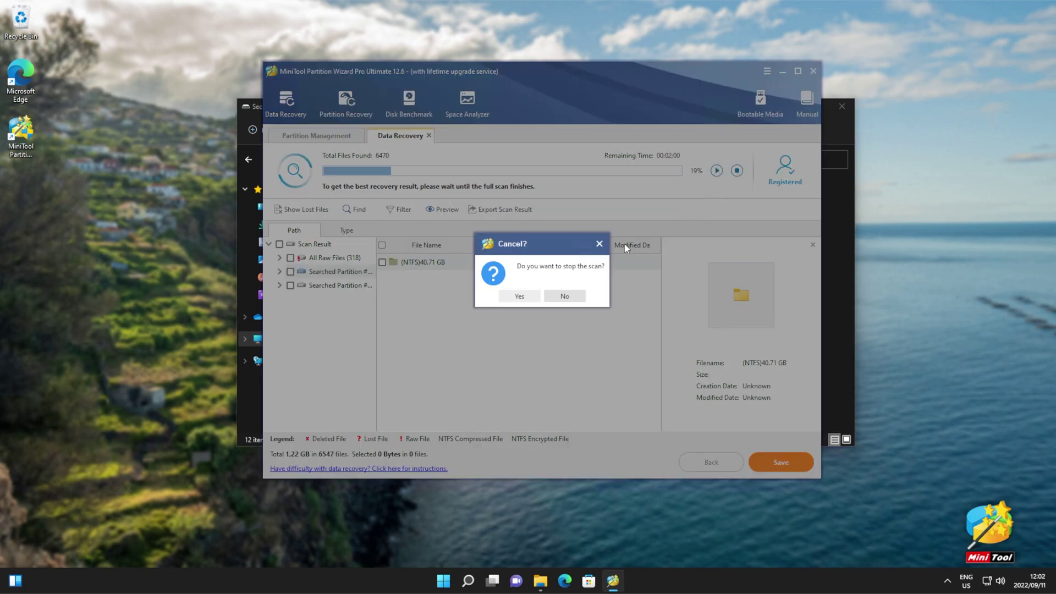
click(520, 296)
double_click(427, 238)
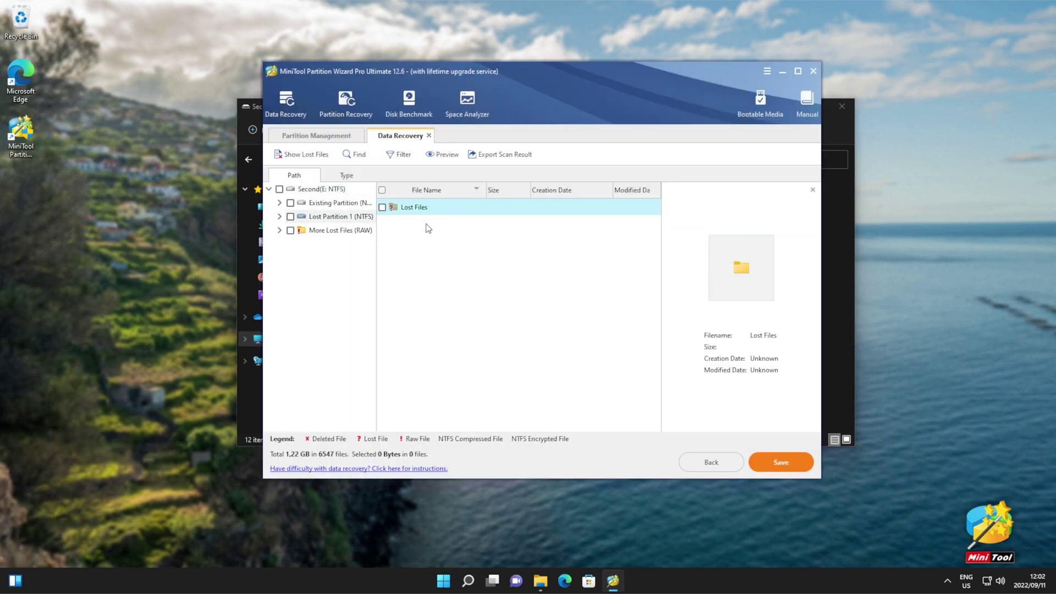
double_click(428, 210)
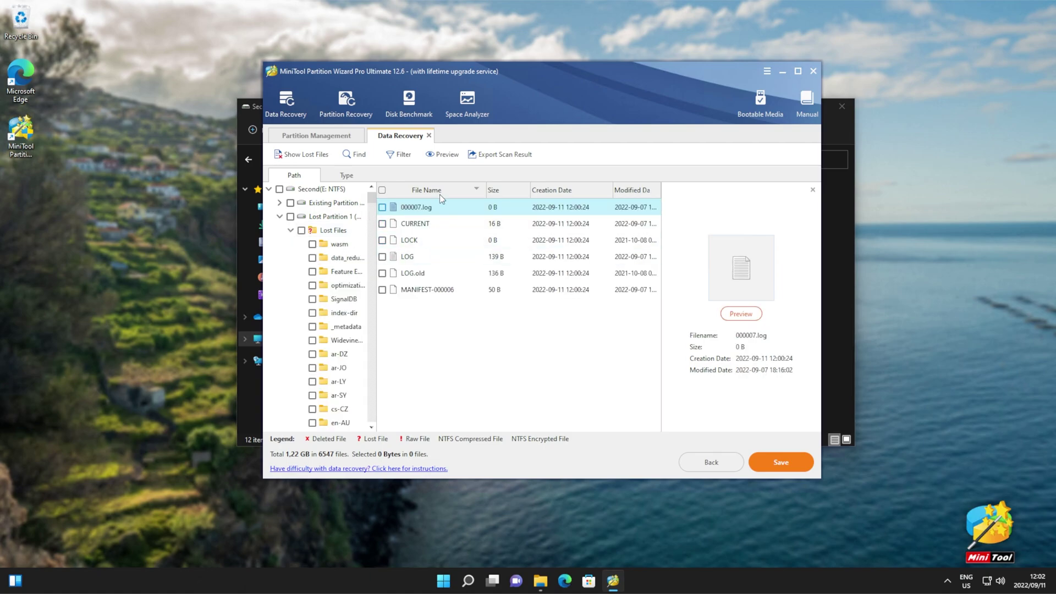
click(382, 256)
Cancel saving the LOG file and return to Partition Management
click(773, 461)
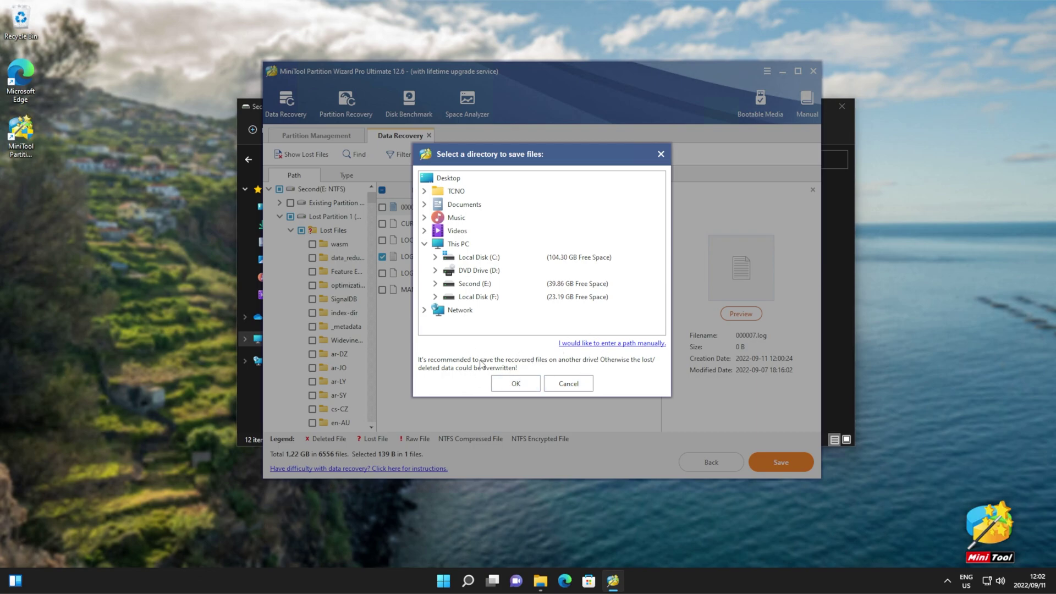
click(513, 382)
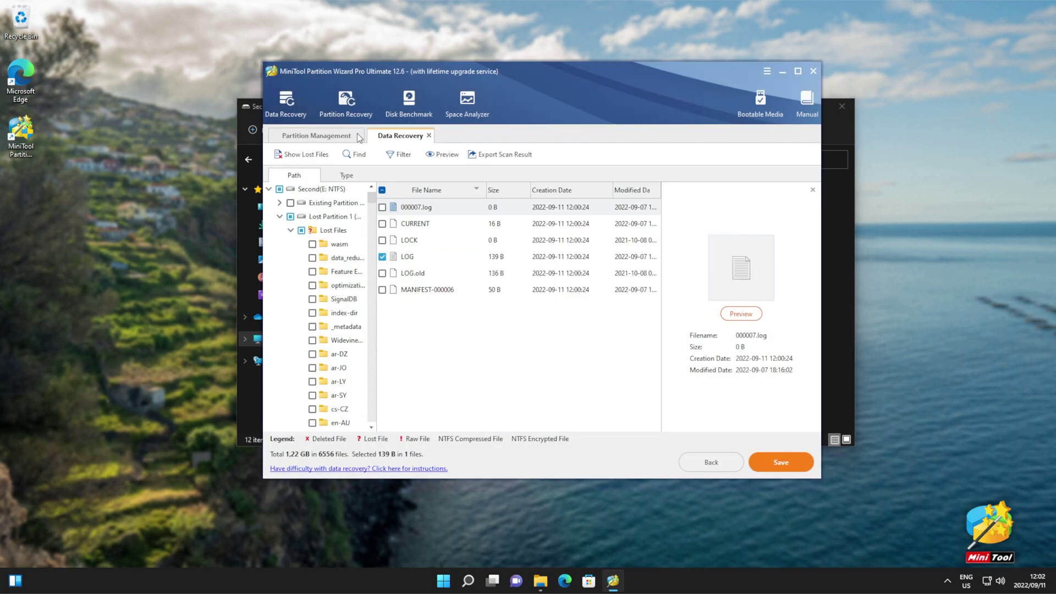
click(360, 136)
click(524, 297)
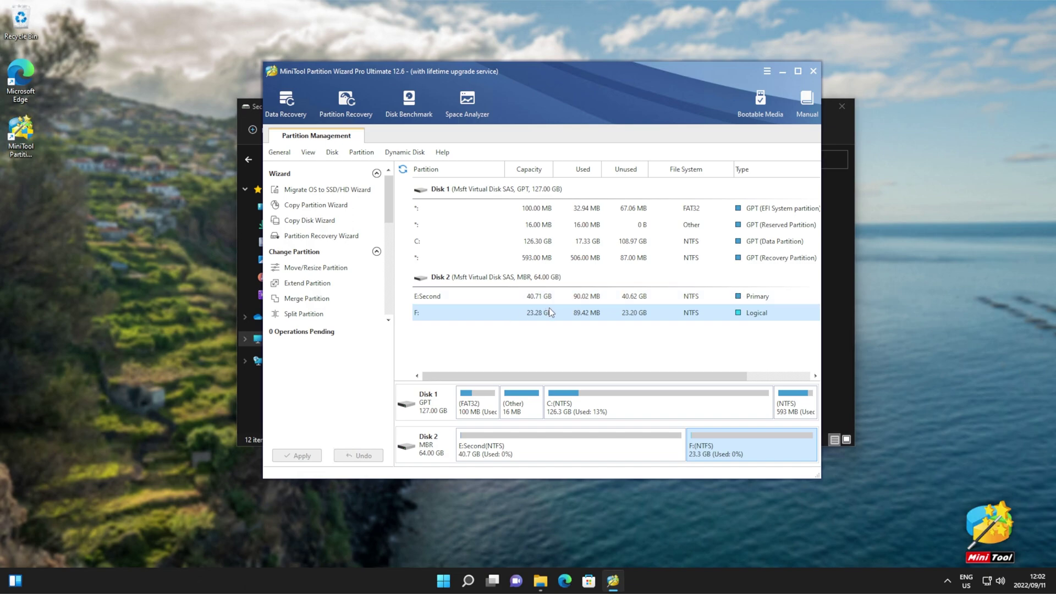
Select all folders in the Second (E:) drive window
click(841, 269)
drag(749, 394, 577, 78)
click(577, 80)
Delete the E: Second partition on Disk 2 and apply the change
click(485, 301)
right_click(484, 300)
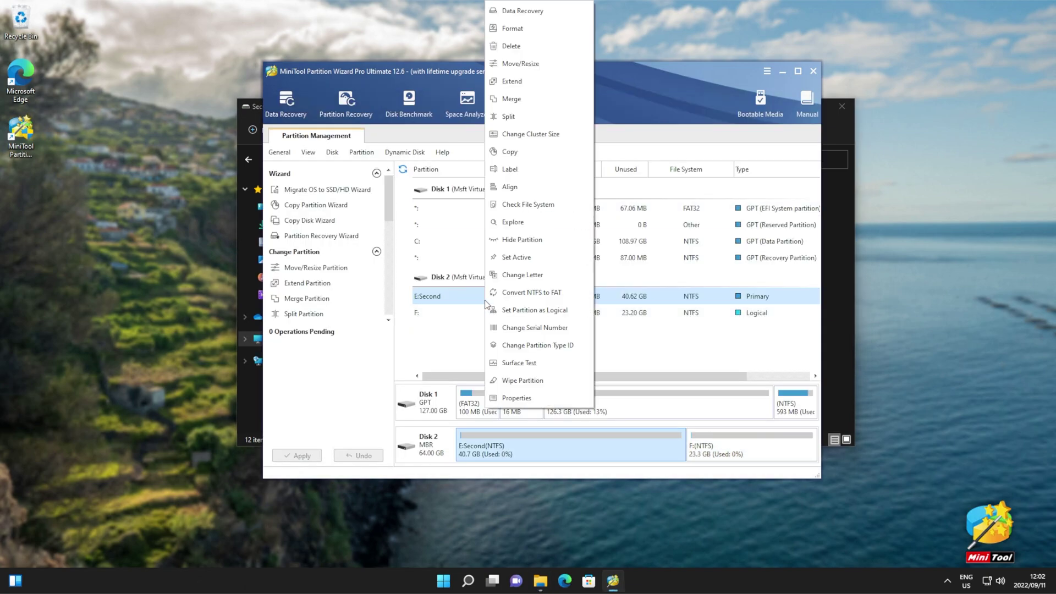
click(526, 48)
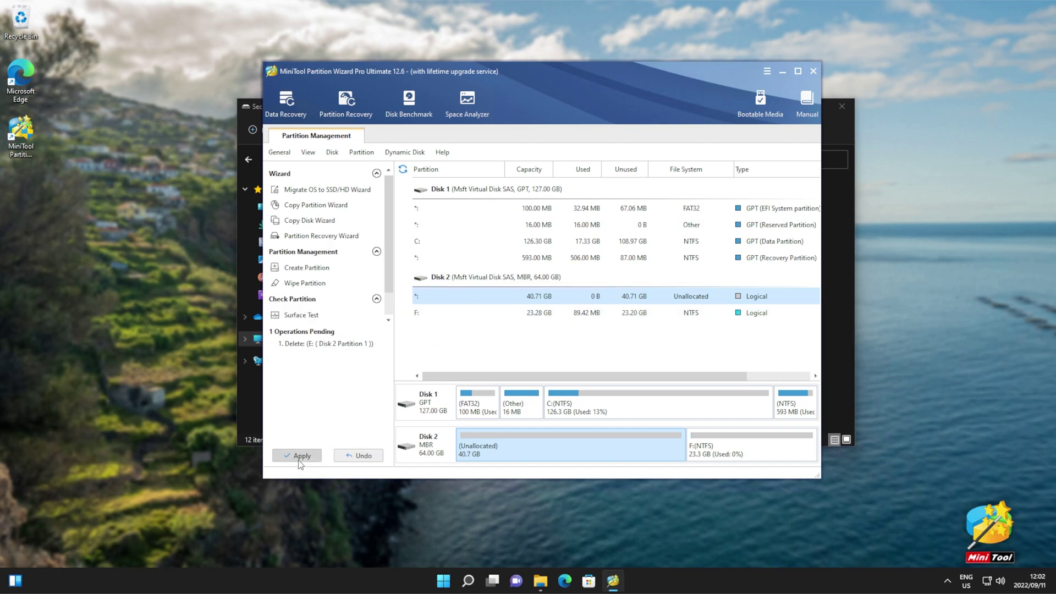
click(297, 455)
click(514, 301)
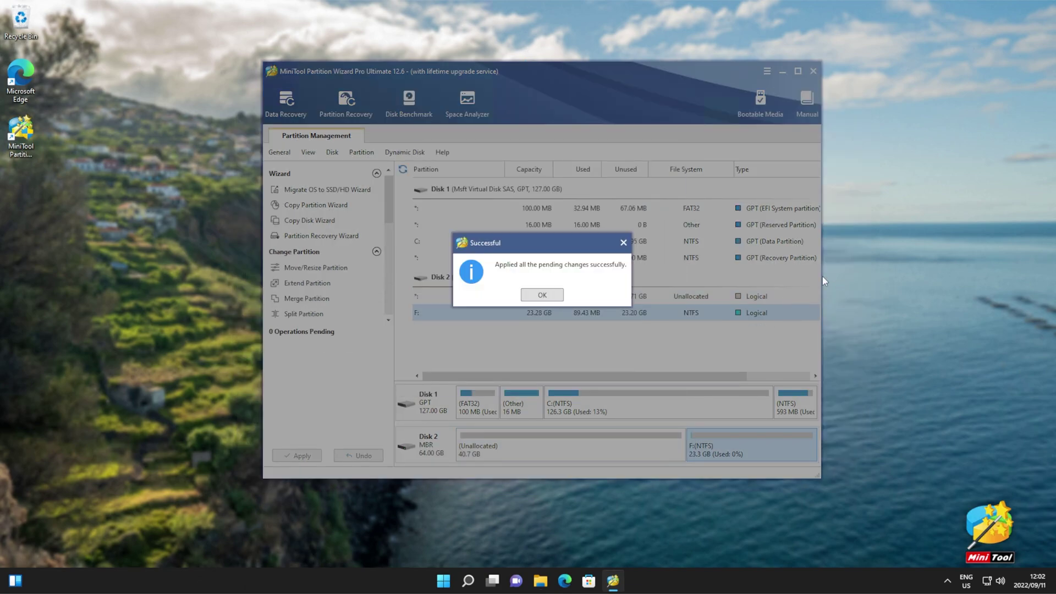
click(553, 295)
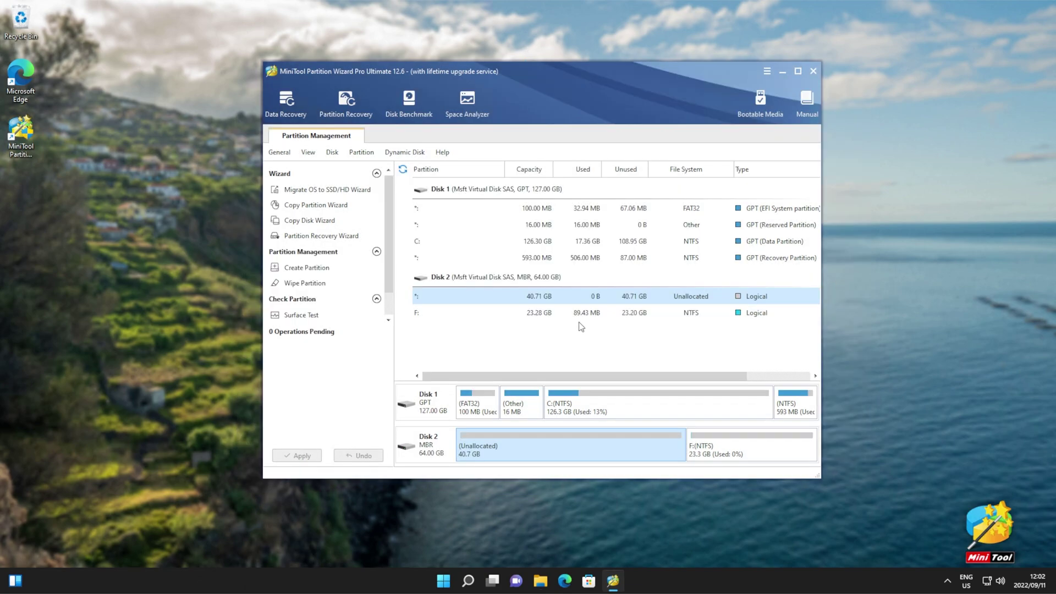
Run a Partition Recovery quick scan limited to Disk 2's unallocated space
click(343, 110)
click(659, 423)
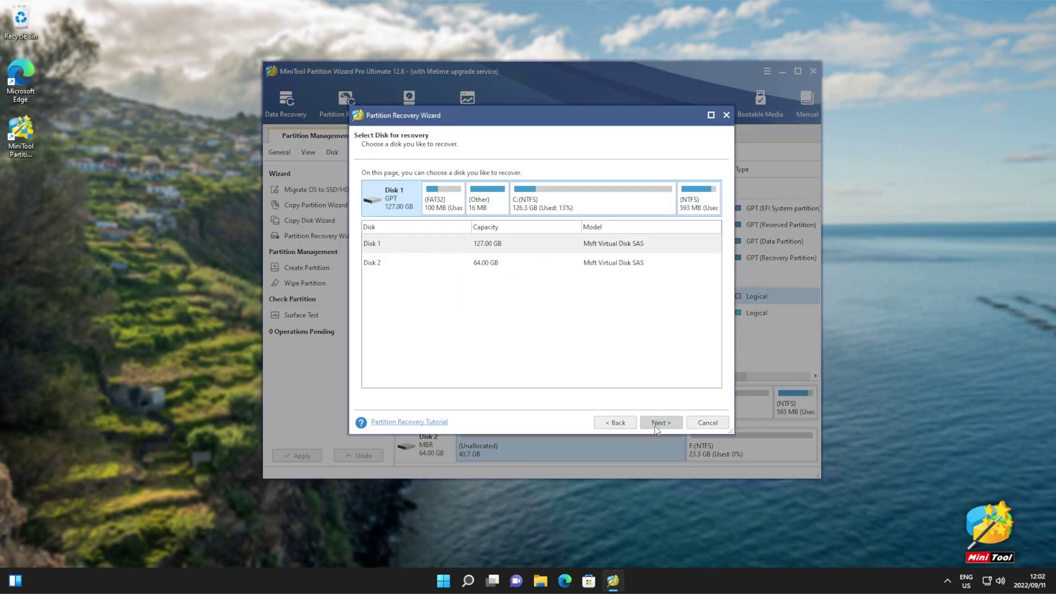
click(413, 269)
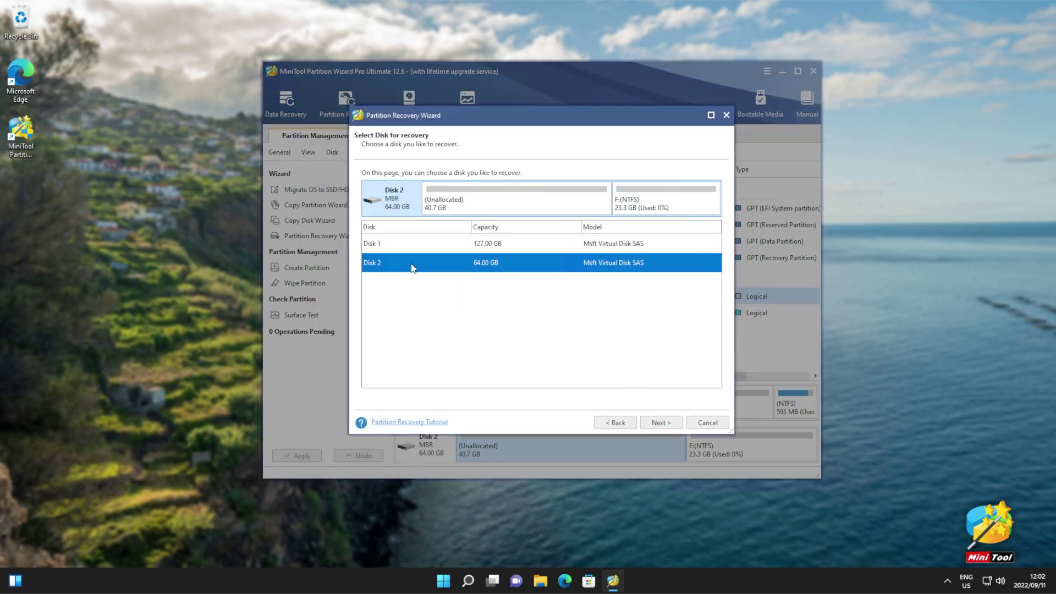
click(660, 423)
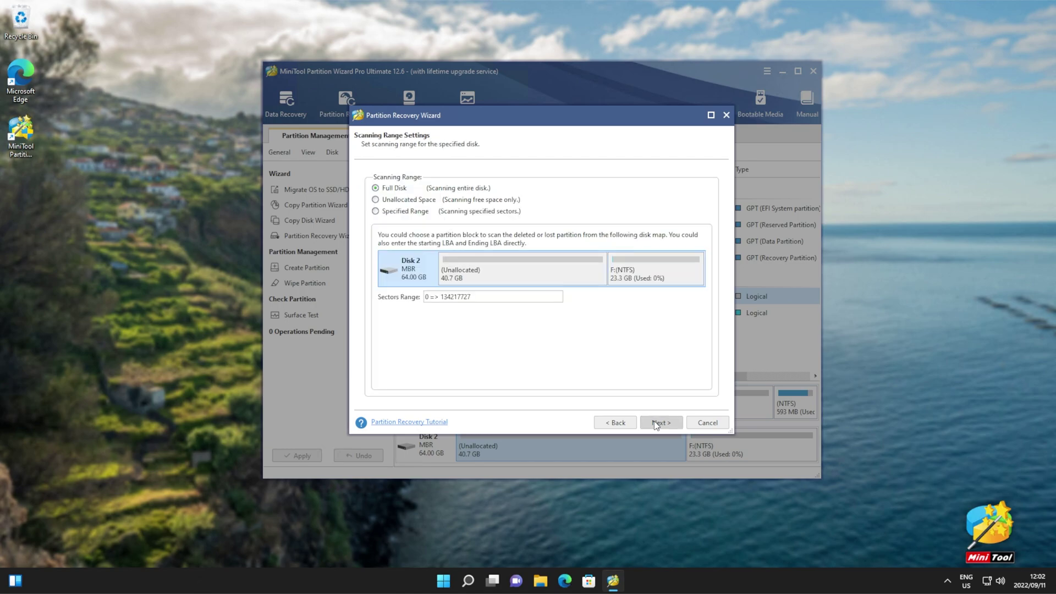
click(434, 203)
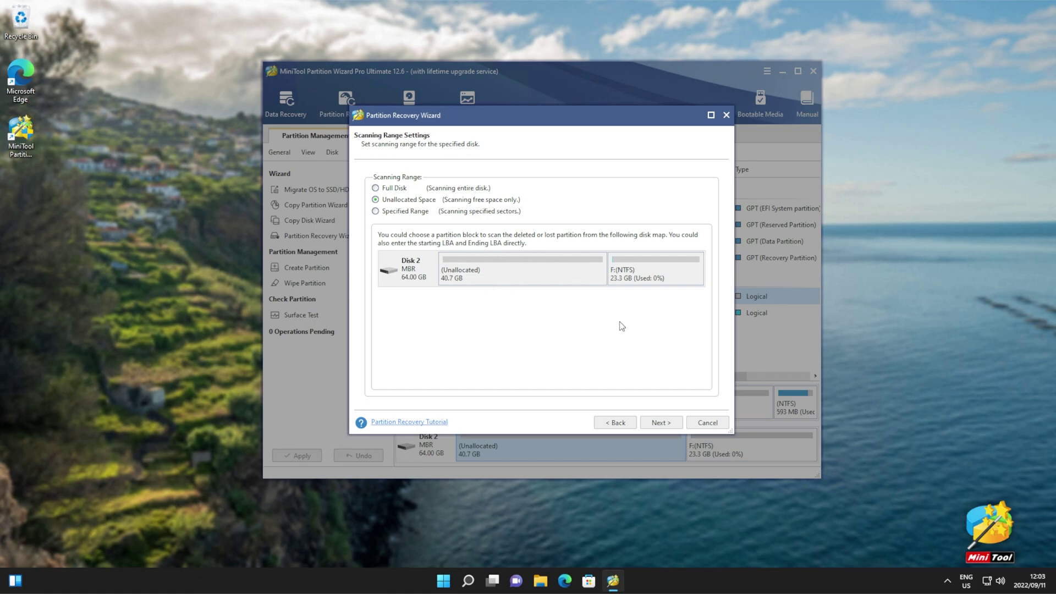
click(670, 421)
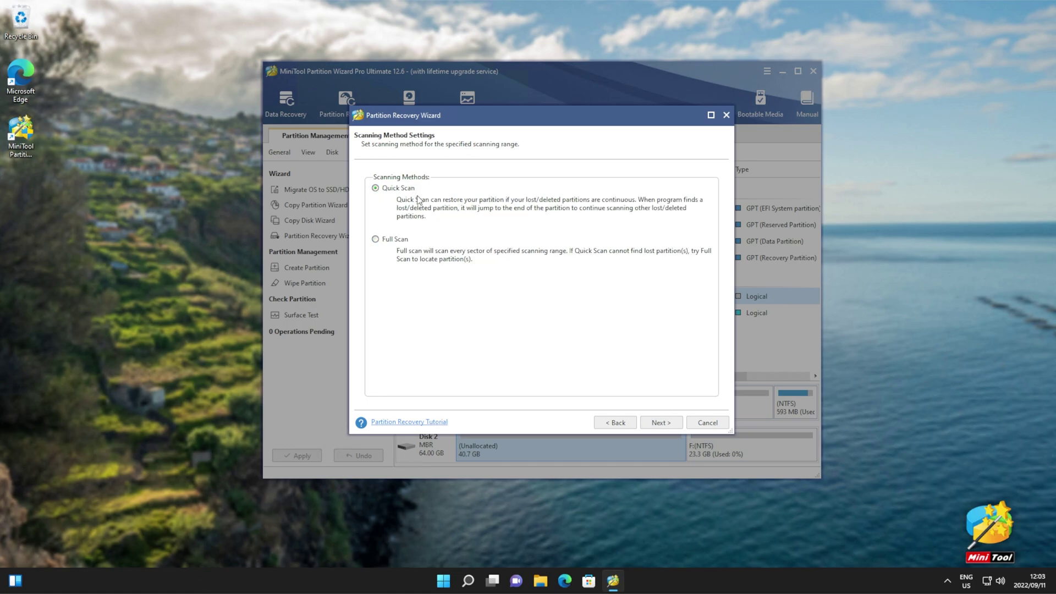
click(648, 428)
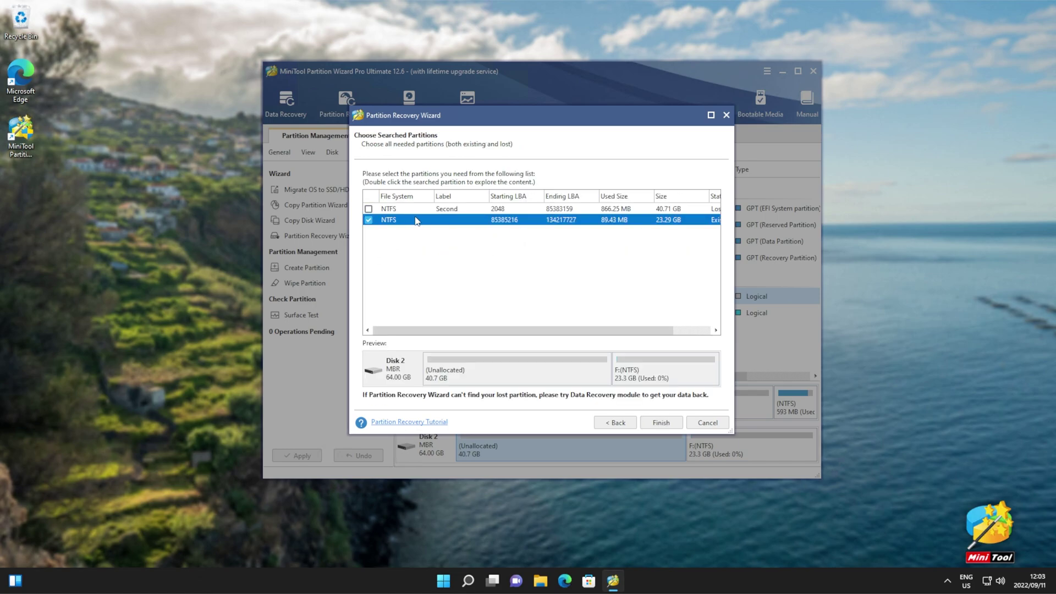
Inspect the existing NTFS partition and the lost Second partition's Publishers folder in Partition Explorer
double_click(495, 222)
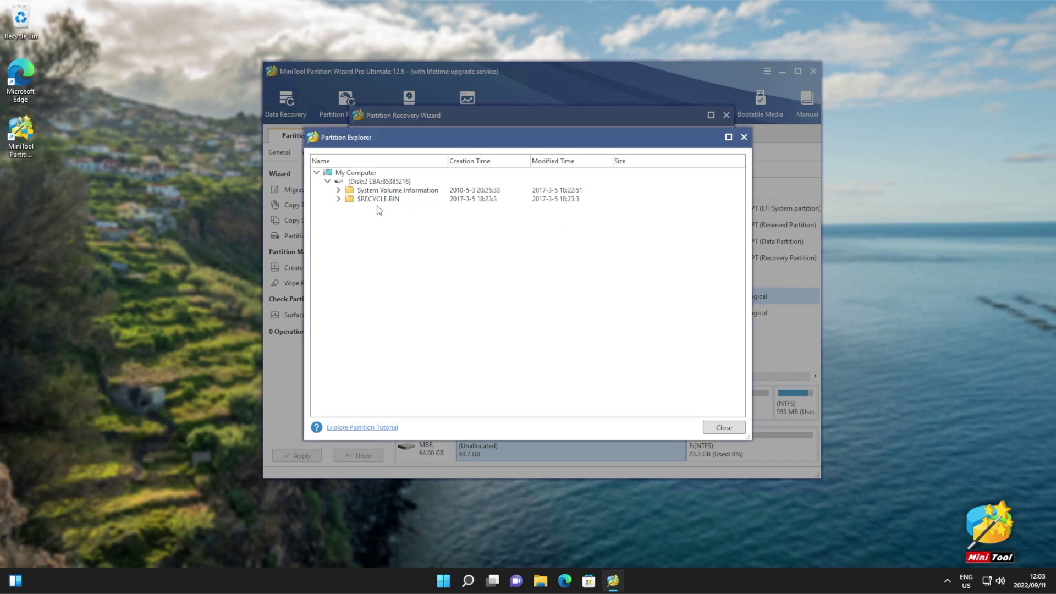
click(744, 137)
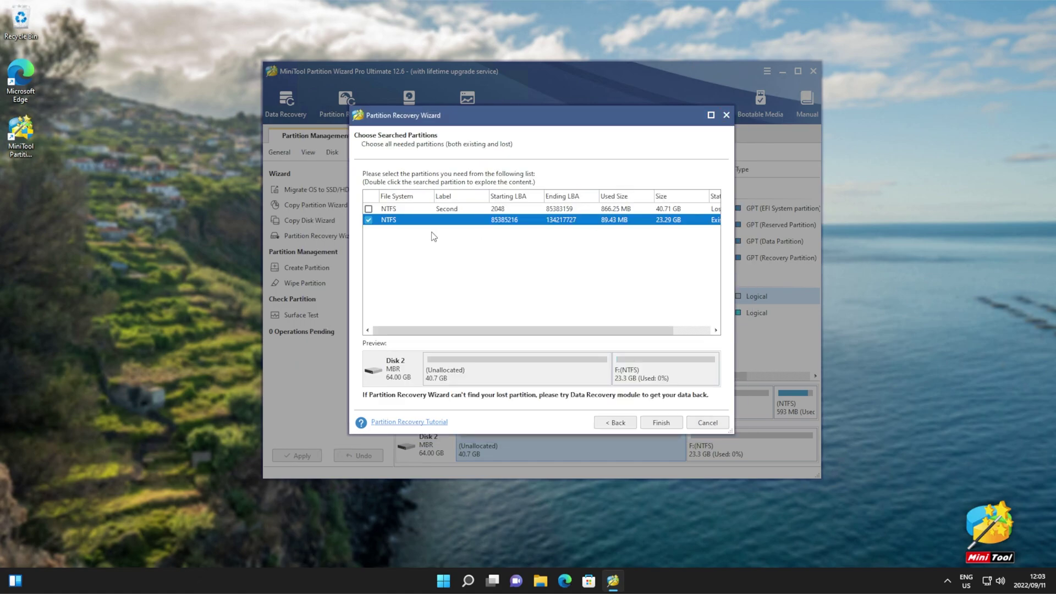
click(419, 210)
double_click(446, 210)
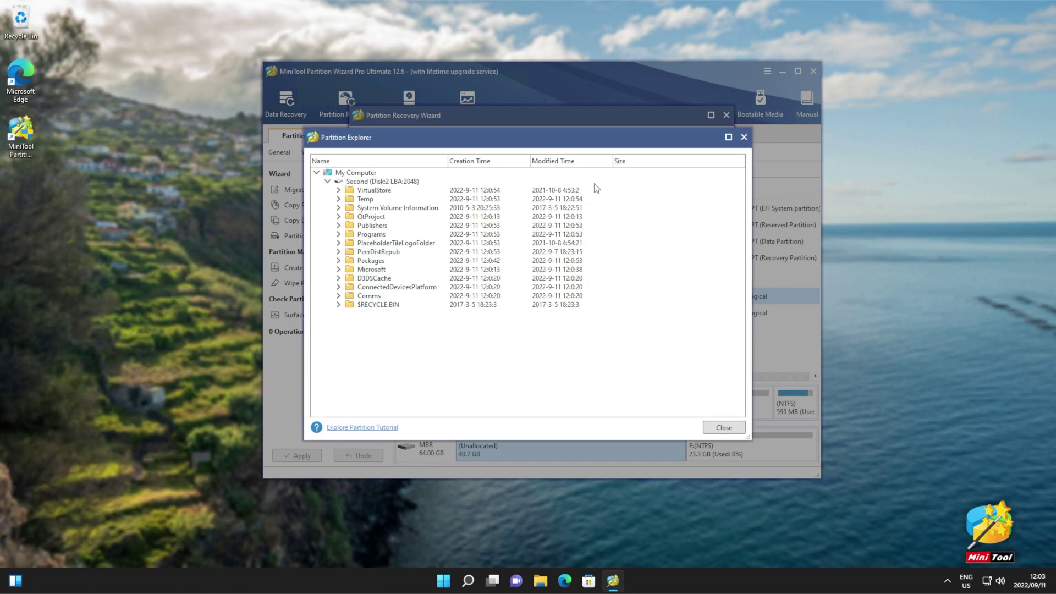
double_click(373, 225)
double_click(372, 234)
click(350, 234)
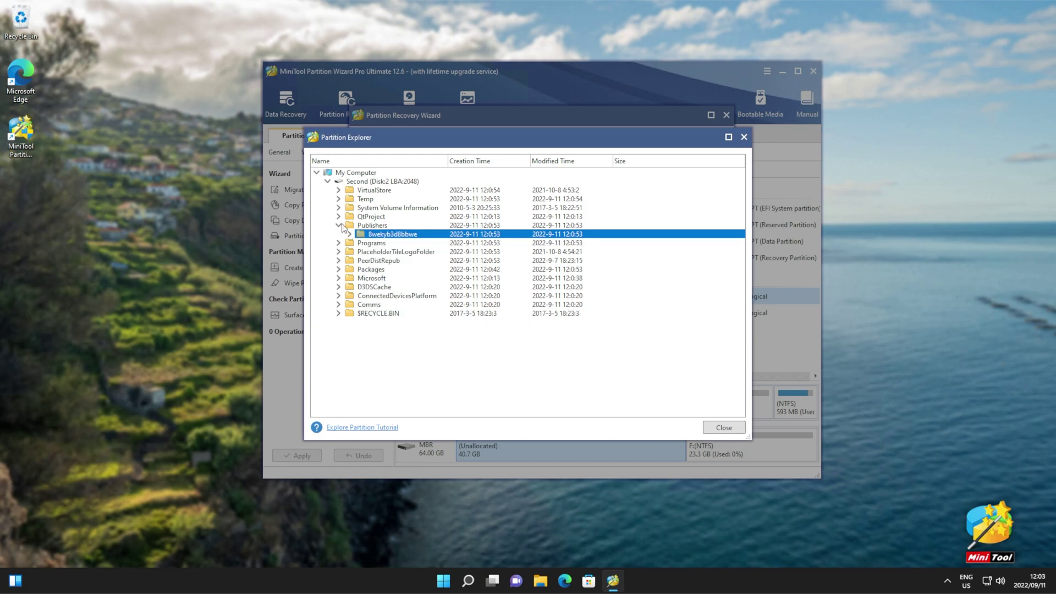
click(339, 225)
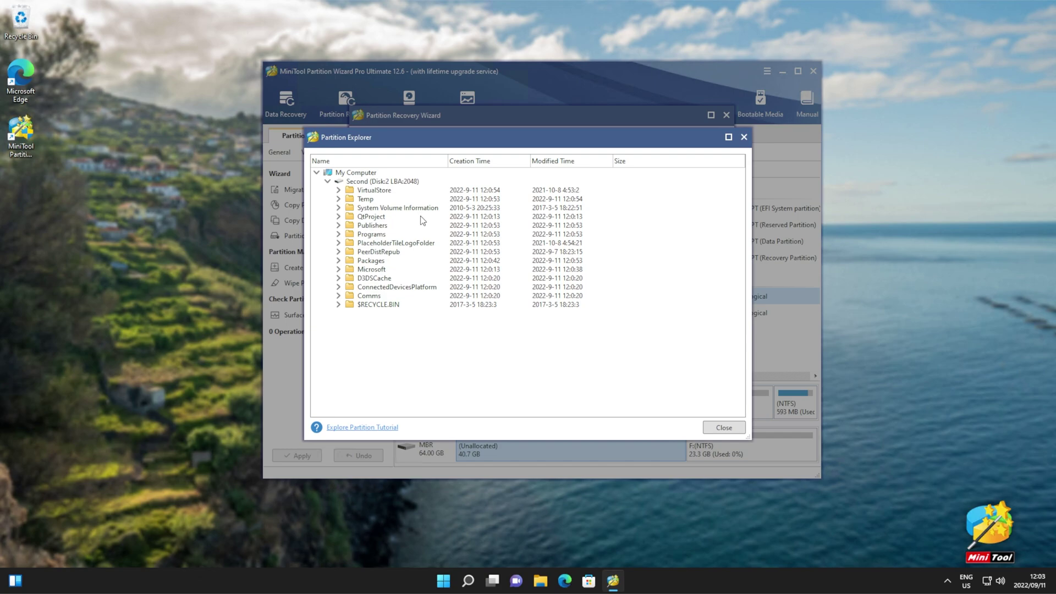
click(744, 137)
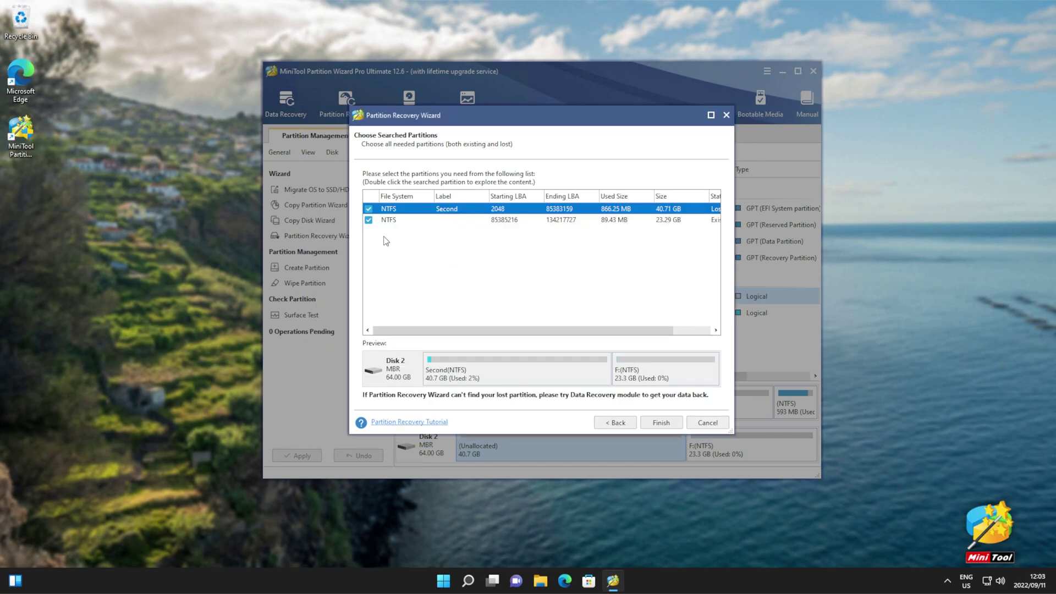
Tick both the lost Second partition and F: for recovery
click(369, 220)
click(369, 220)
click(369, 209)
click(368, 209)
Finish the recovery wizard and apply restoring the 40.71 GB Second partition
click(665, 425)
click(297, 456)
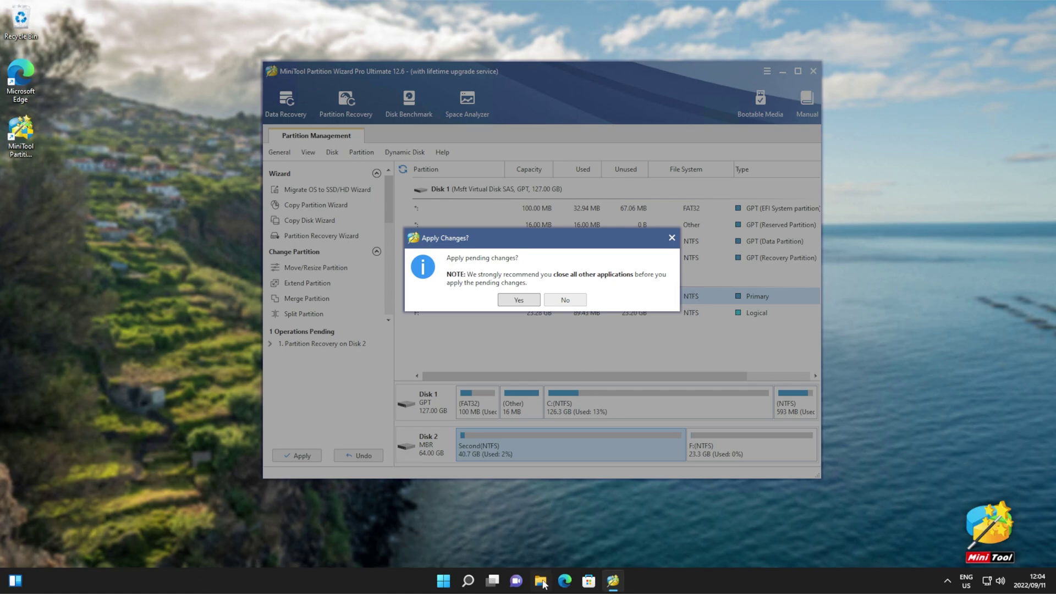
click(517, 300)
click(275, 338)
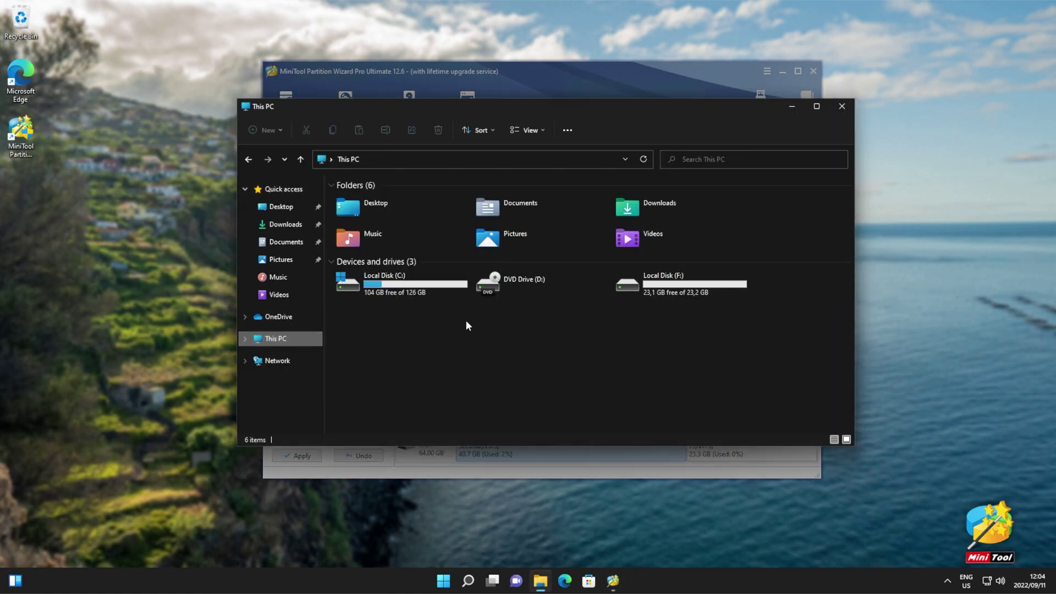
click(553, 74)
click(509, 299)
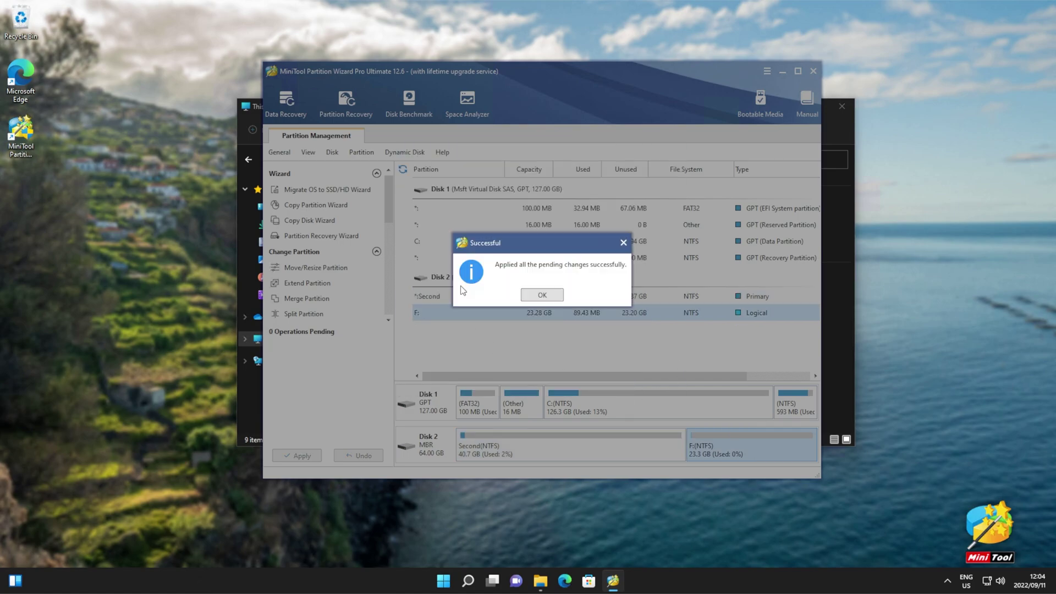
click(541, 297)
Refresh the drive list in This PC to see the restored partition
click(835, 289)
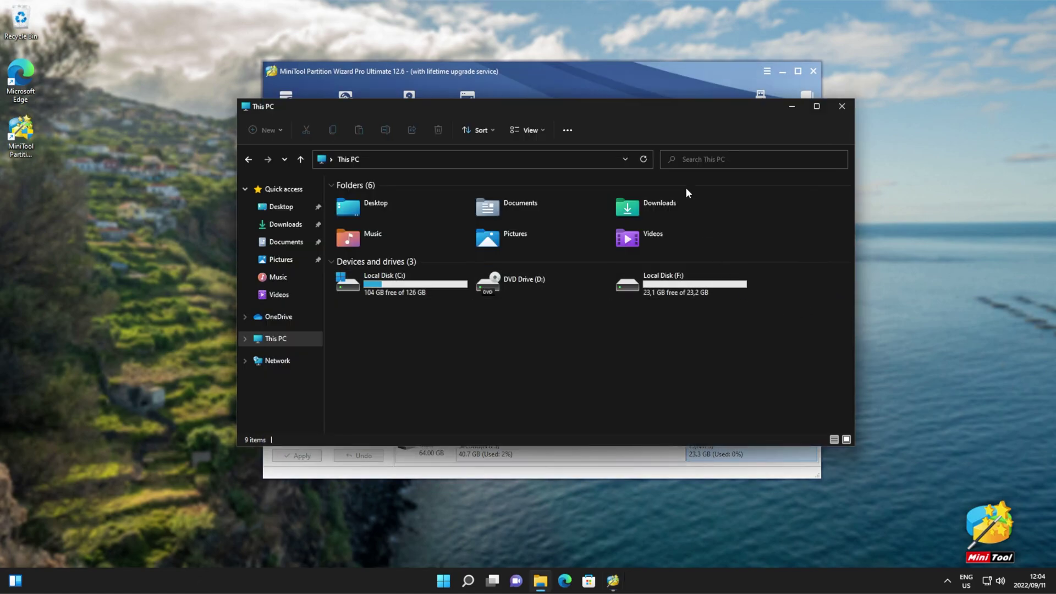
click(645, 160)
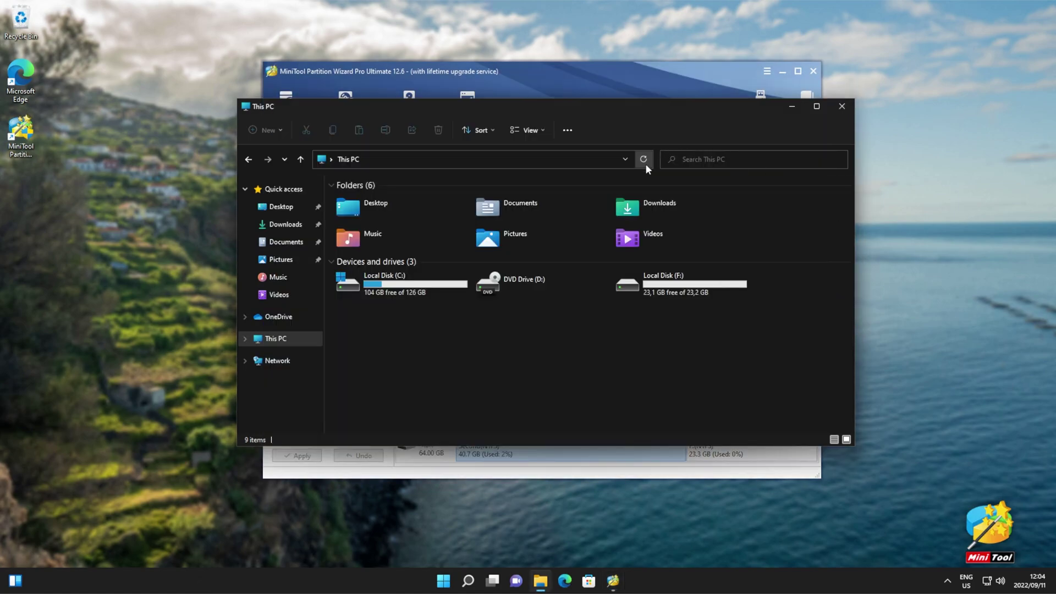
click(644, 97)
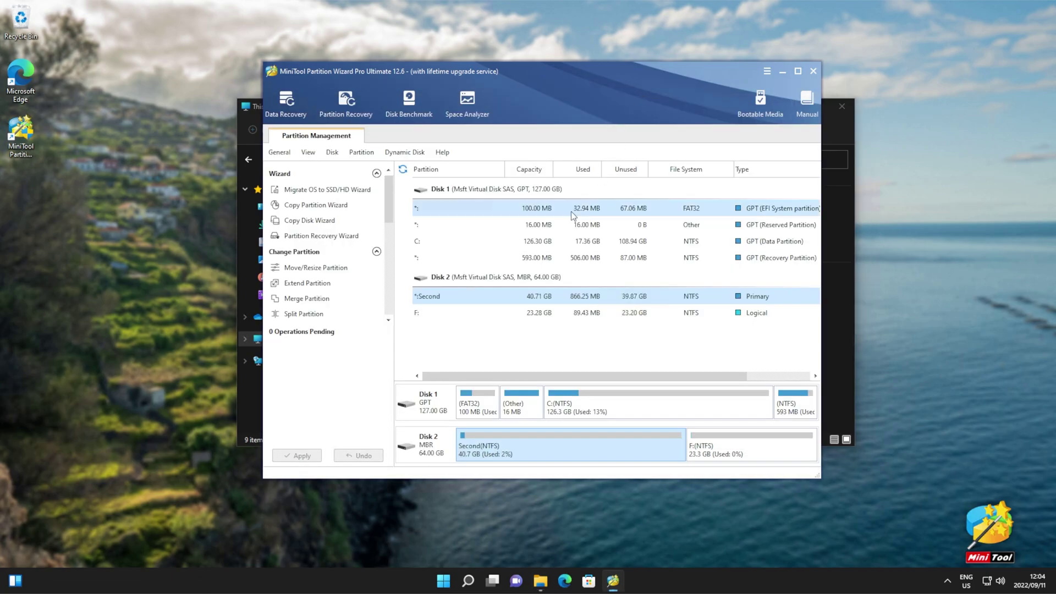
Change the Second partition's drive letter to E: and apply it
right_click(470, 298)
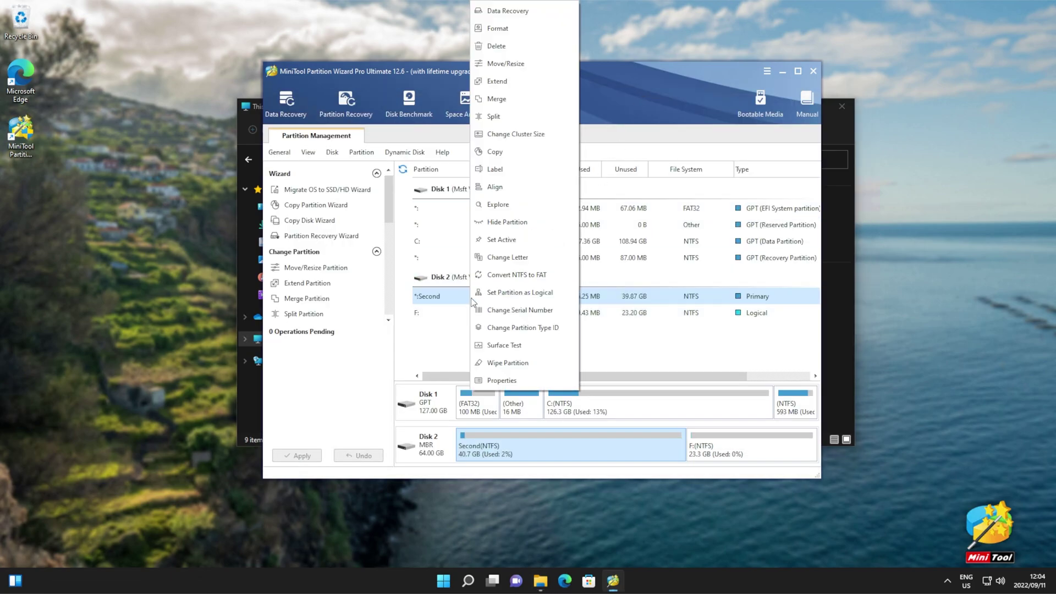
click(538, 262)
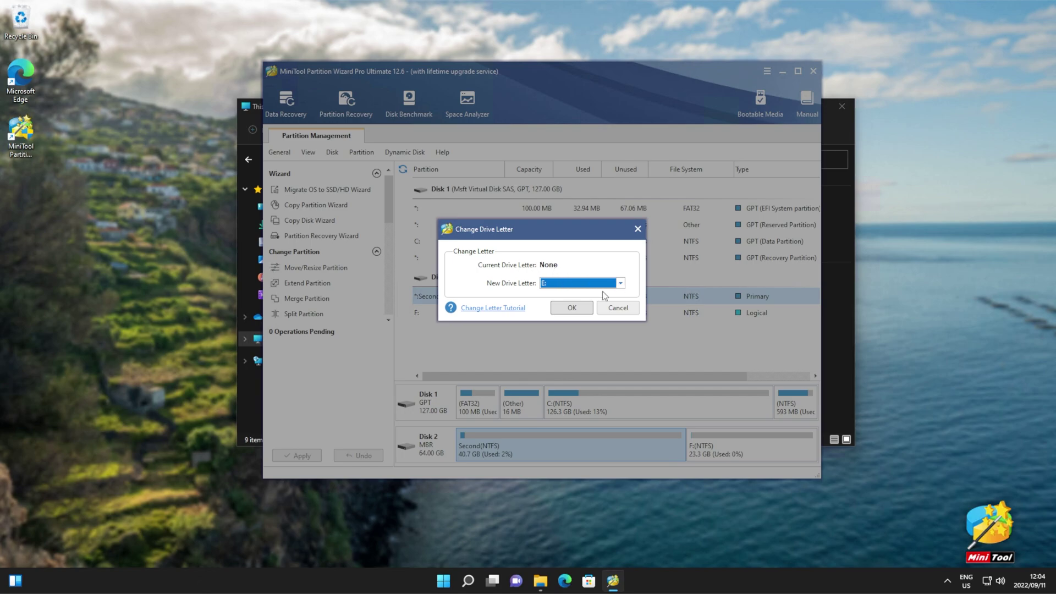
click(572, 307)
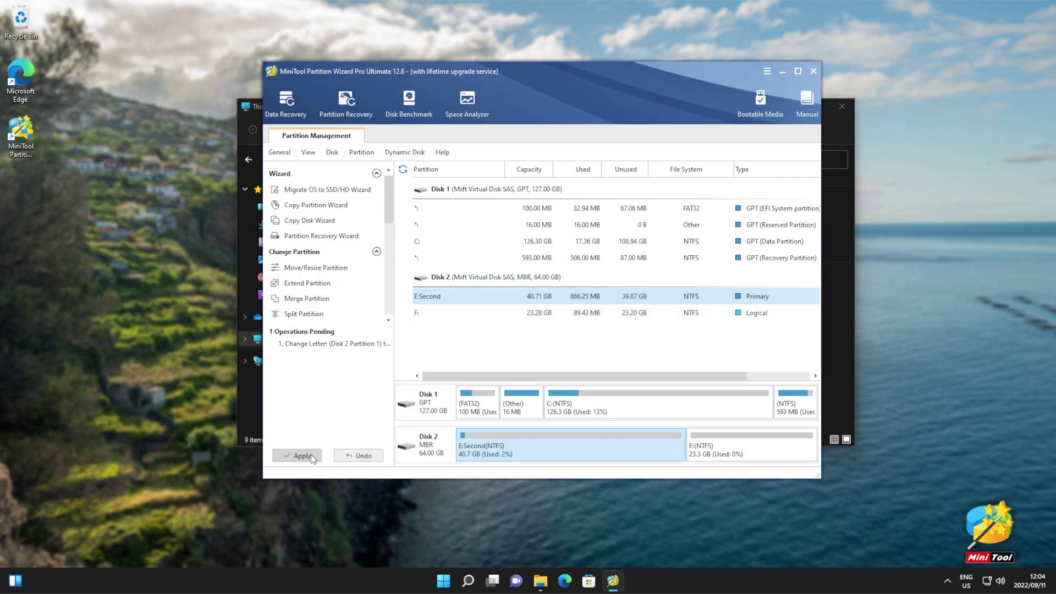
click(299, 456)
click(519, 300)
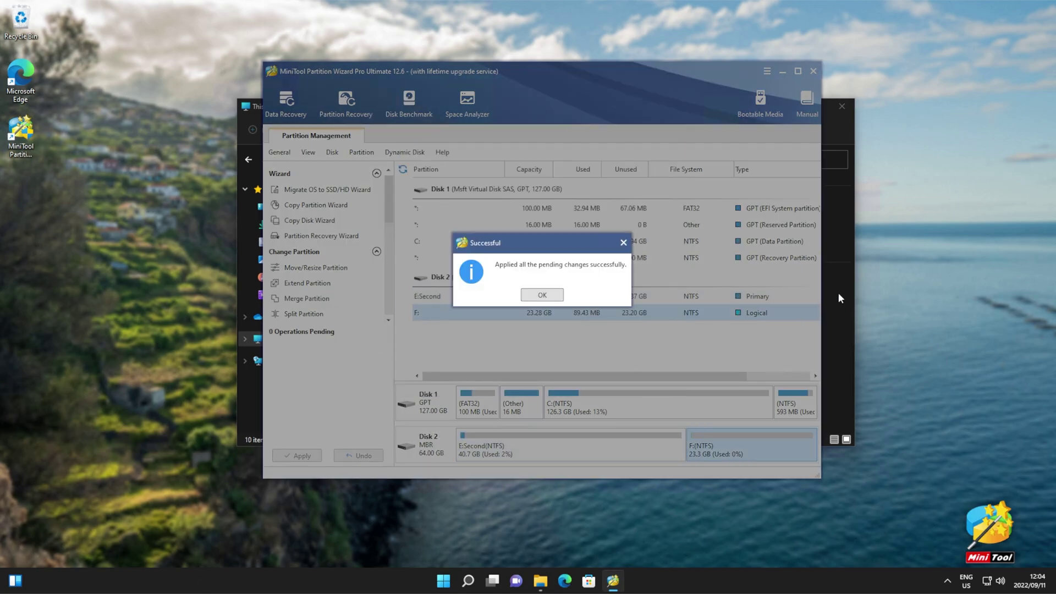
Open the Second (E:) drive in File Explorer to view its recovered folders
click(839, 299)
click(651, 298)
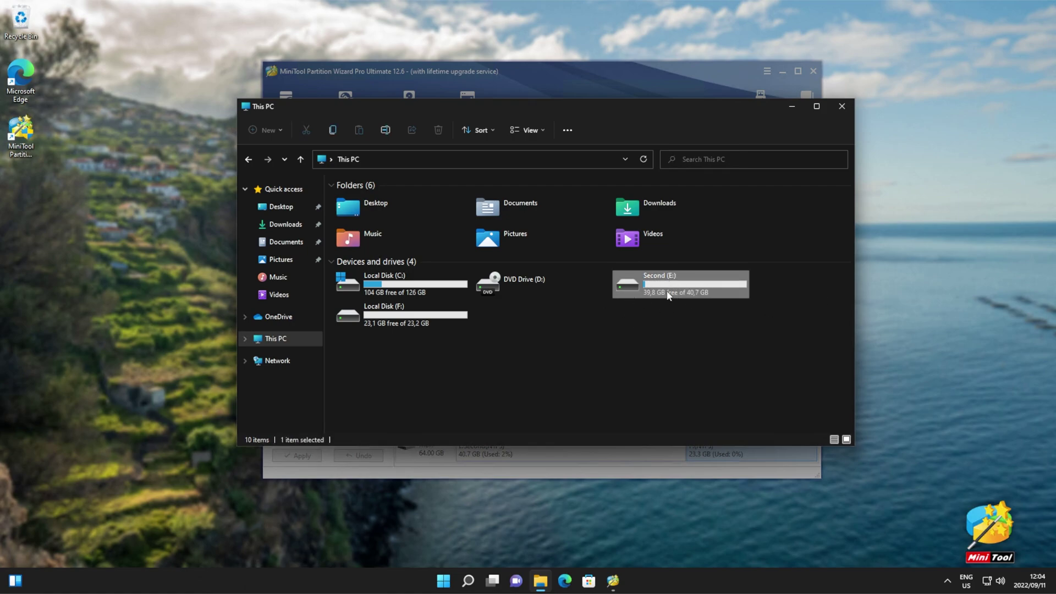
double_click(669, 296)
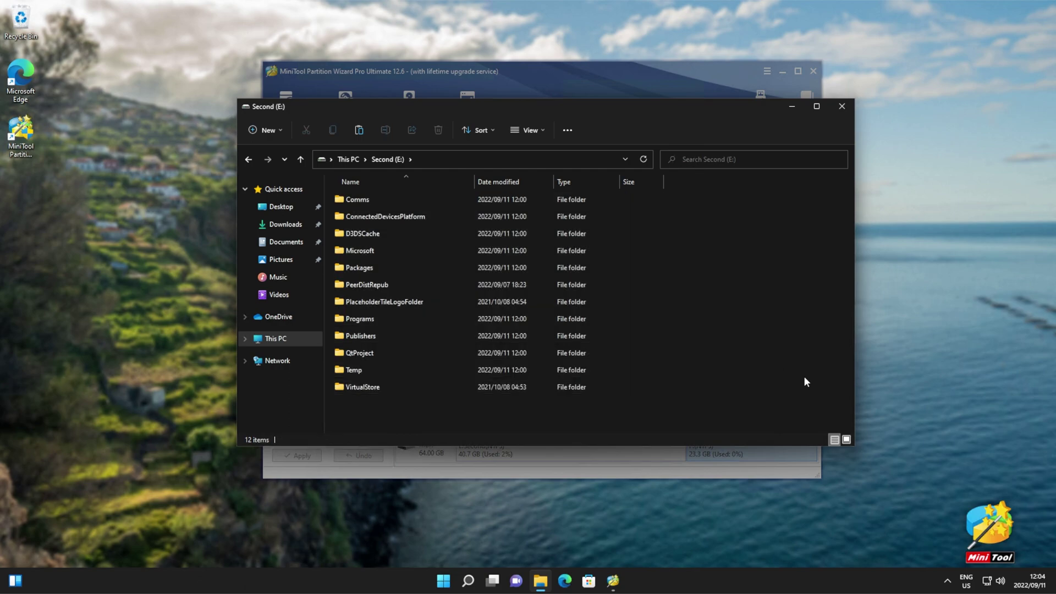
Schedule a 'Check & fix detected errors' file system check of C: for next restart
click(598, 82)
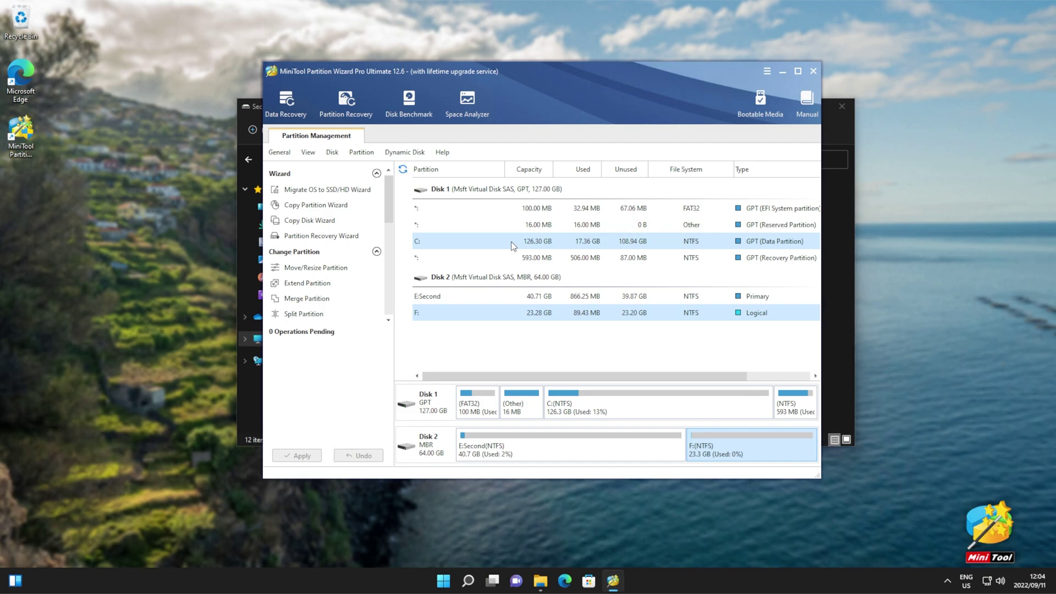
right_click(460, 243)
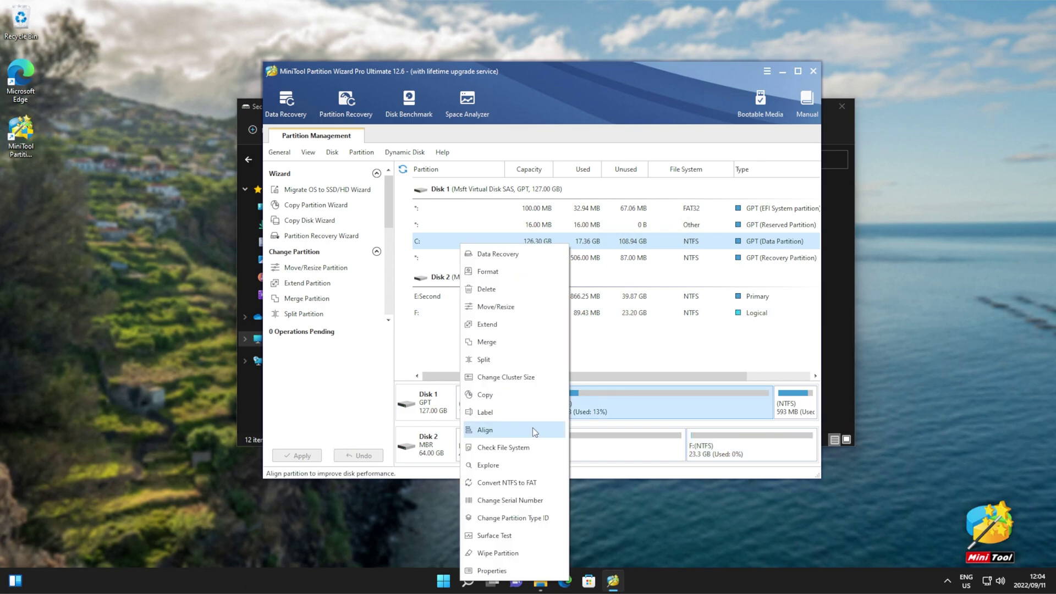
click(520, 455)
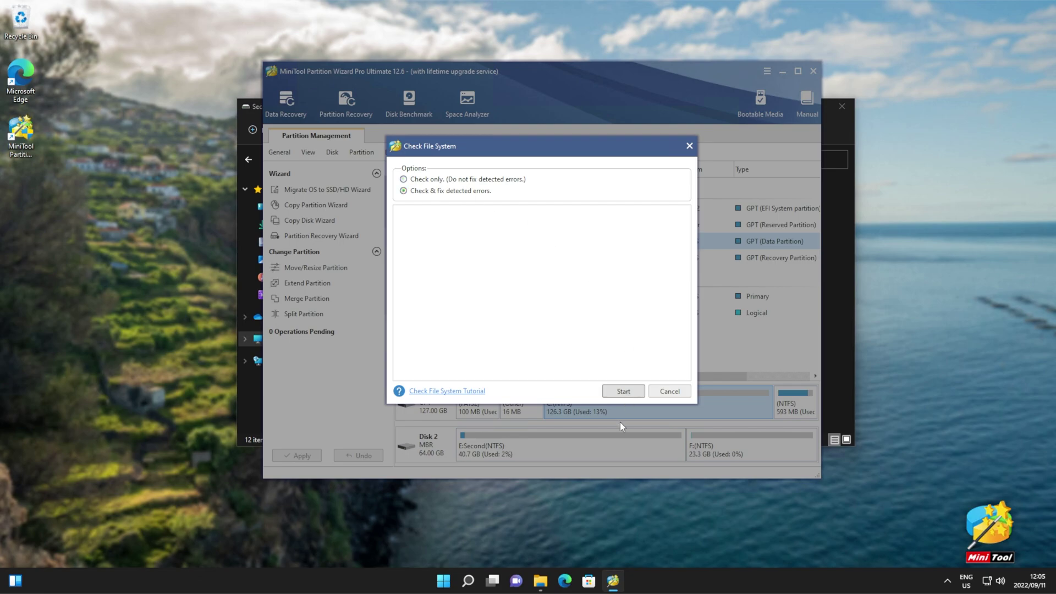
click(612, 390)
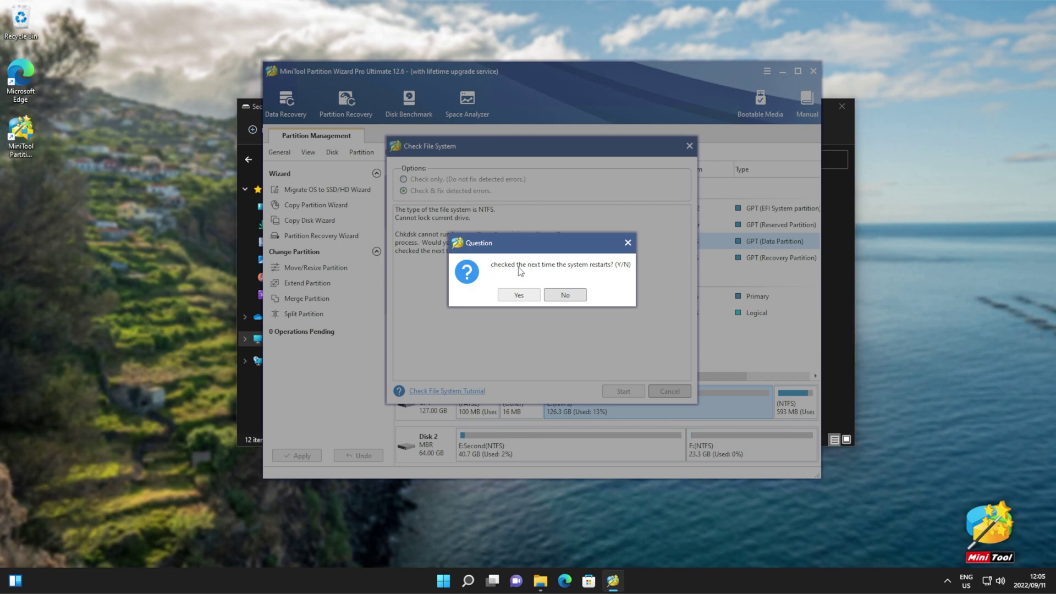
click(527, 296)
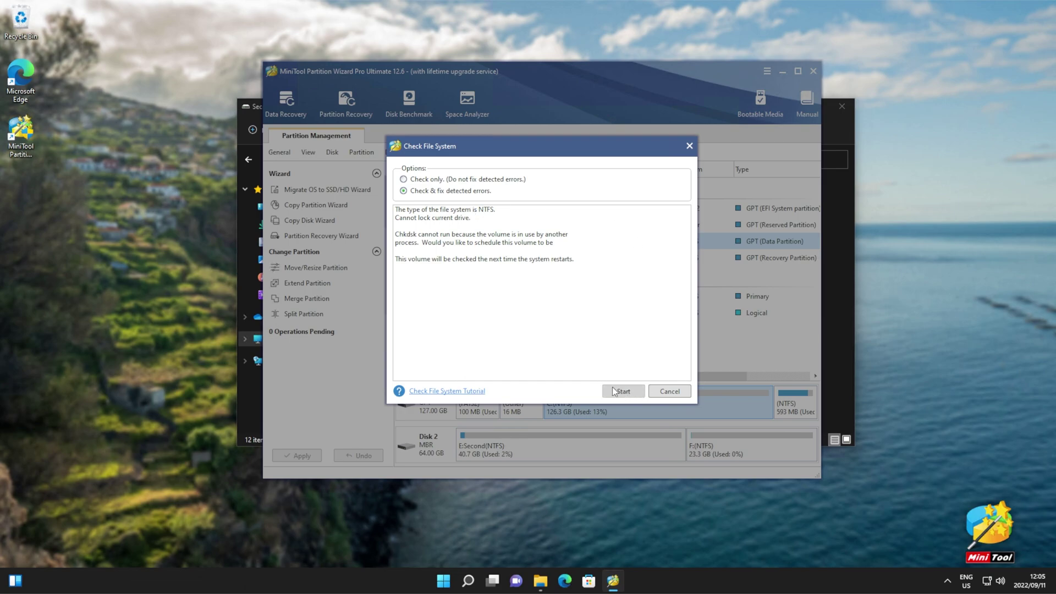
Decline the Change Serial Number prompt for C:, keeping its current serial
right_click(513, 240)
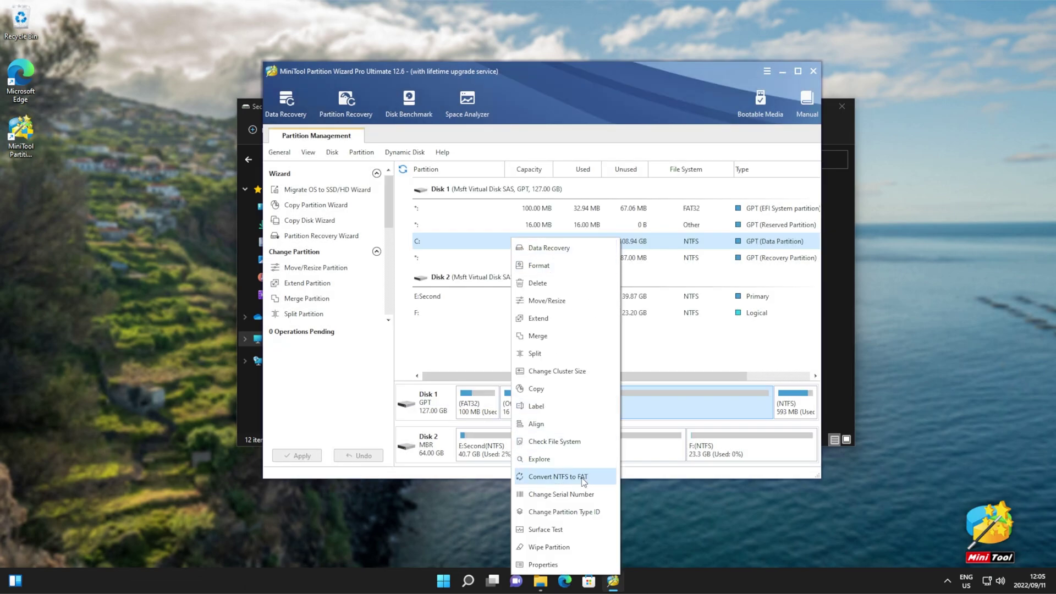
click(576, 494)
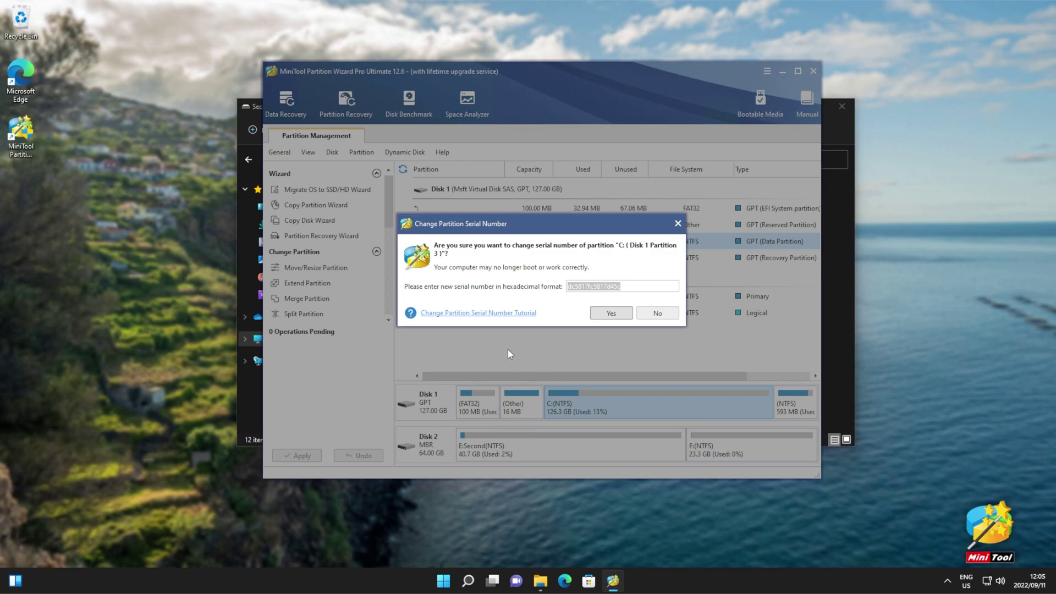
click(653, 319)
Start a Surface Test of C: to scan for bad sectors
right_click(501, 239)
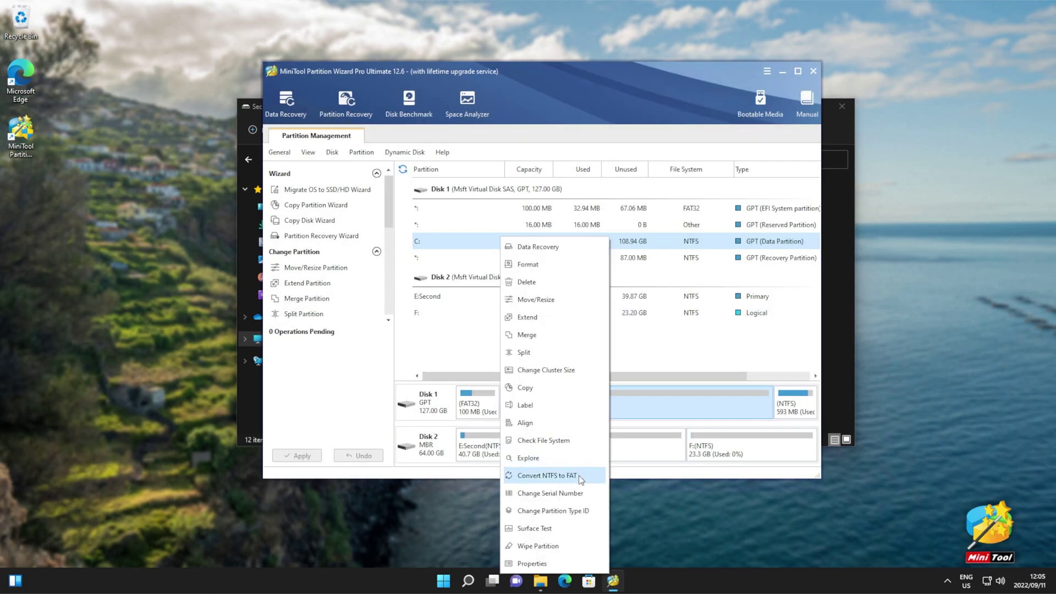
click(549, 530)
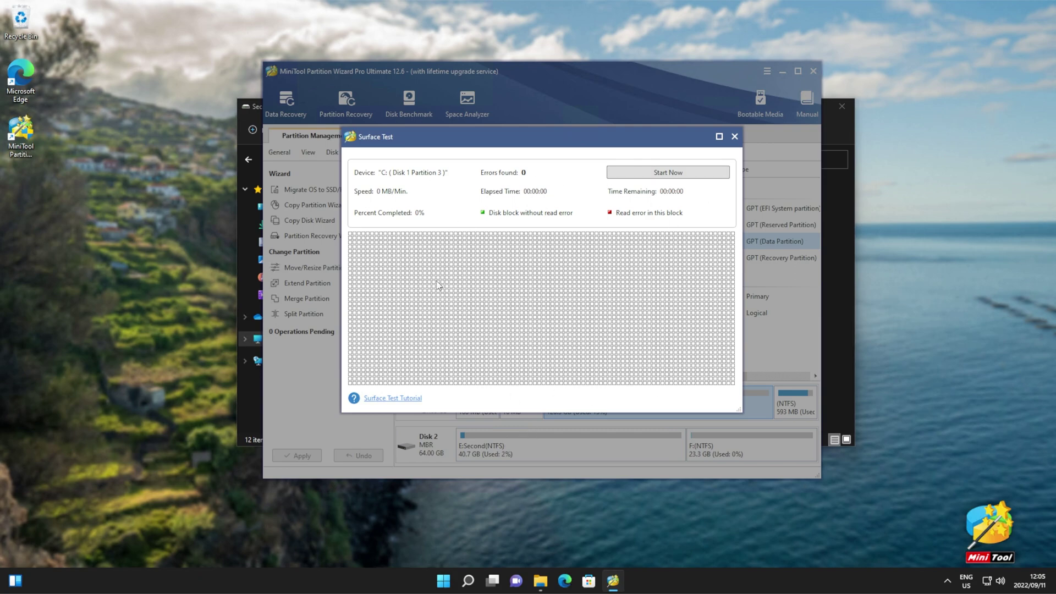
click(639, 170)
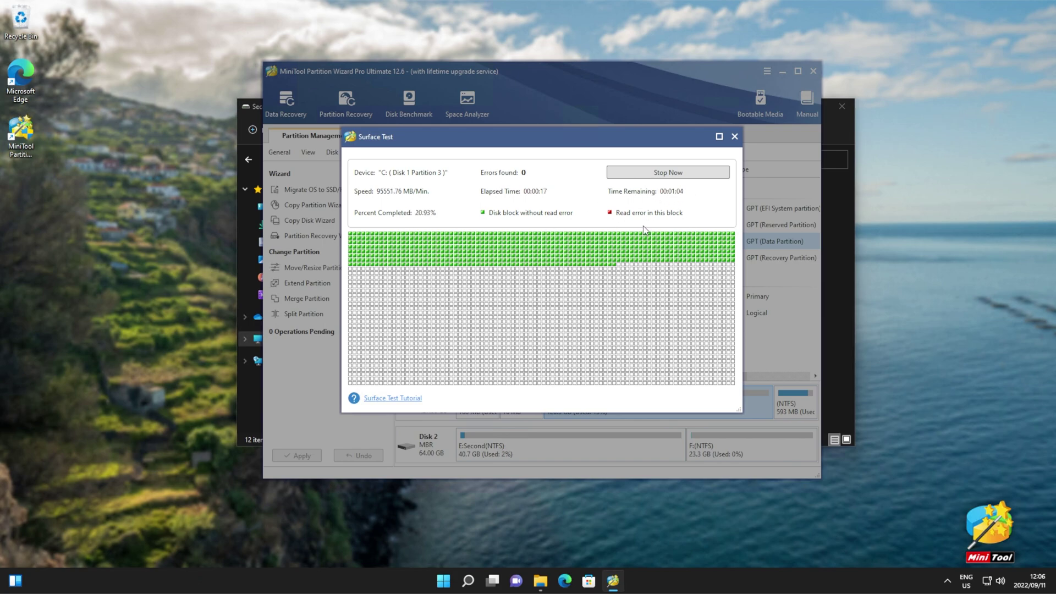
Close the C: Surface Test and select Disk 1's partitions down to C:
click(663, 171)
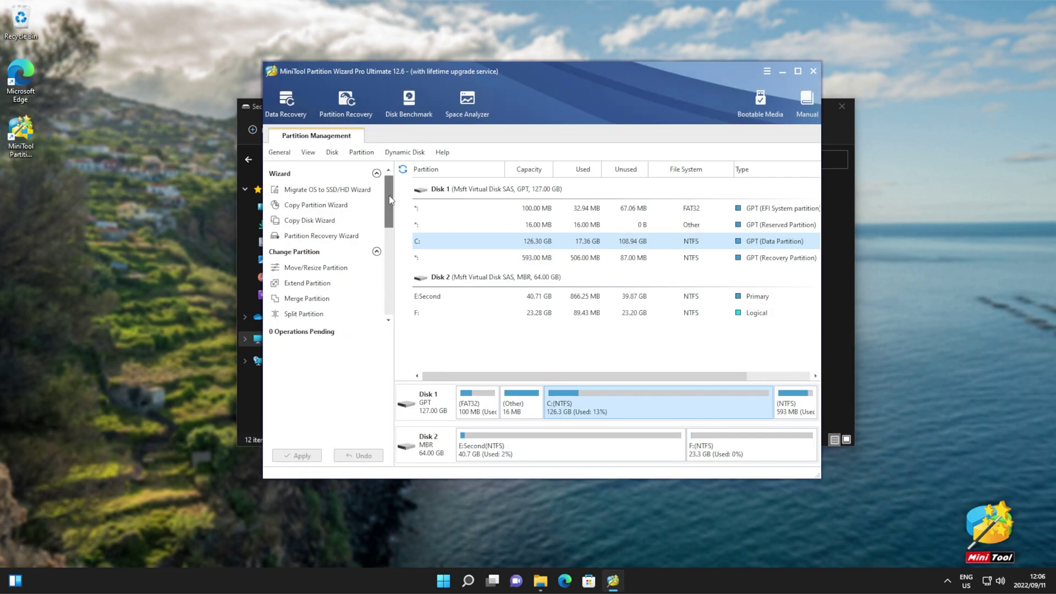
mouse_move(388, 196)
mouse_down()
mouse_move(389, 276)
mouse_move(390, 199)
mouse_up()
click(450, 256)
click(448, 224)
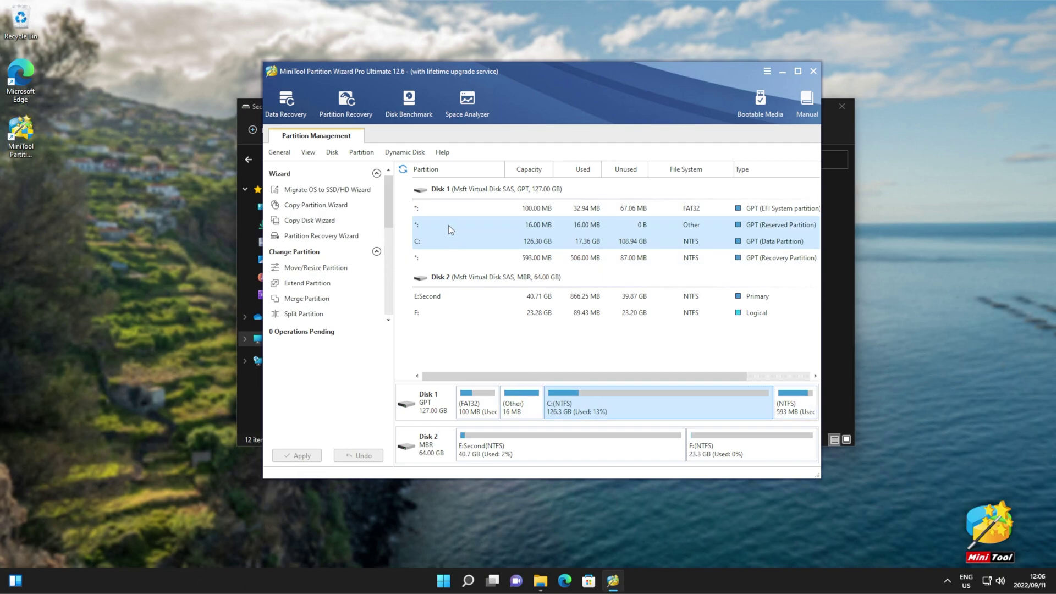
drag(450, 211, 448, 237)
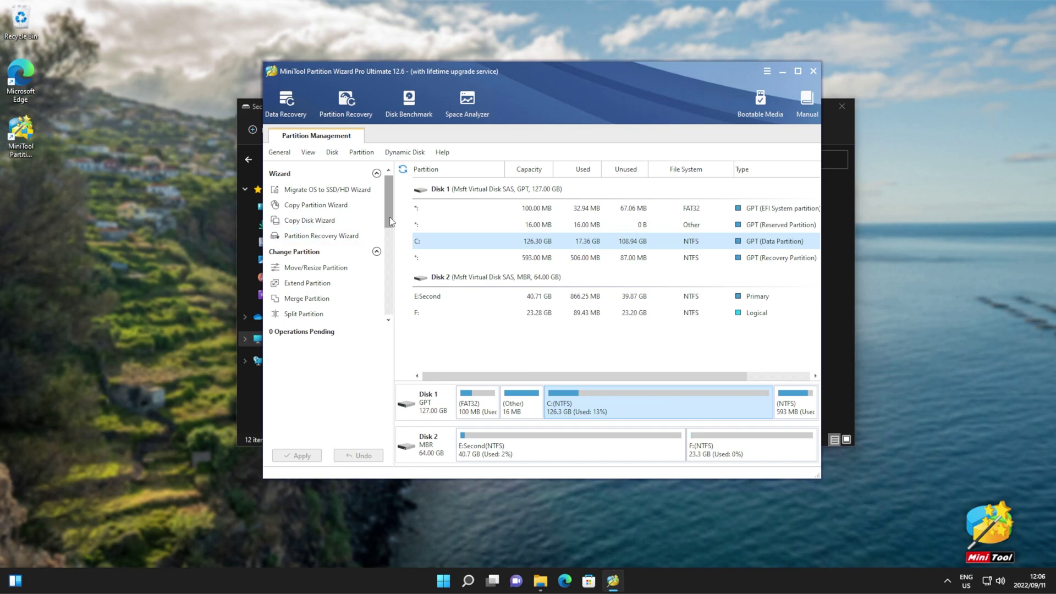
drag(389, 217, 389, 310)
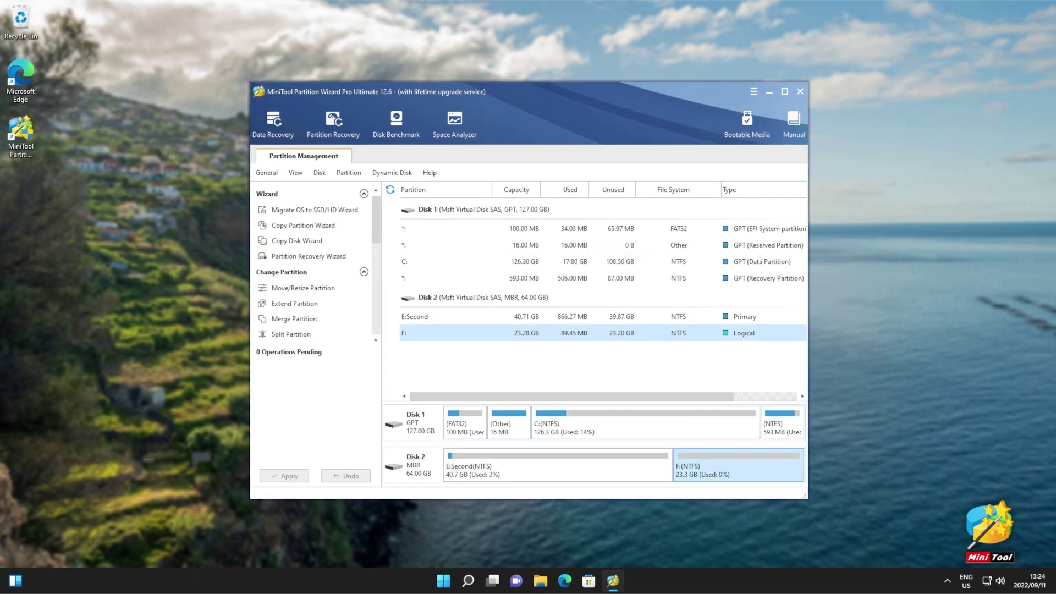
Bring up the disk context menu for Disk 2 after checking the F: partition's actions
right_click(512, 334)
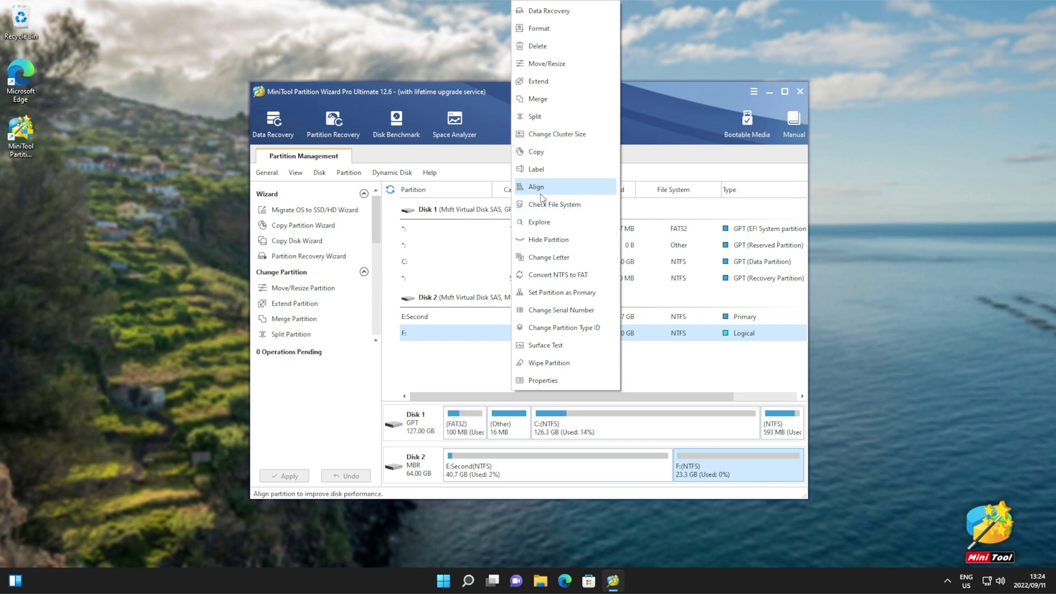
click(460, 293)
right_click(460, 295)
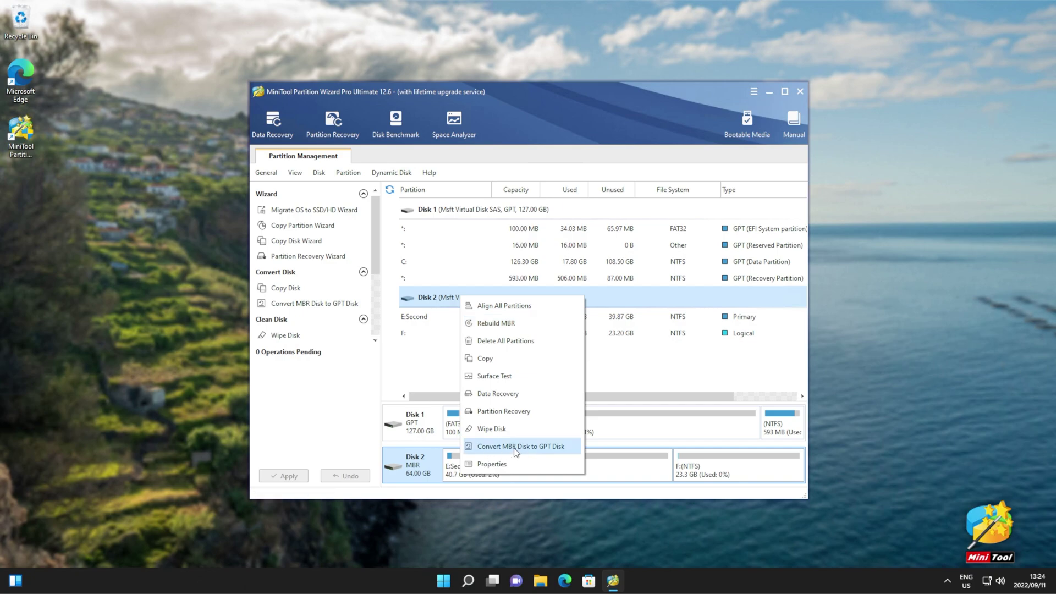
Convert Disk 2 from MBR to GPT, apply the pending operation and confirm it
click(555, 448)
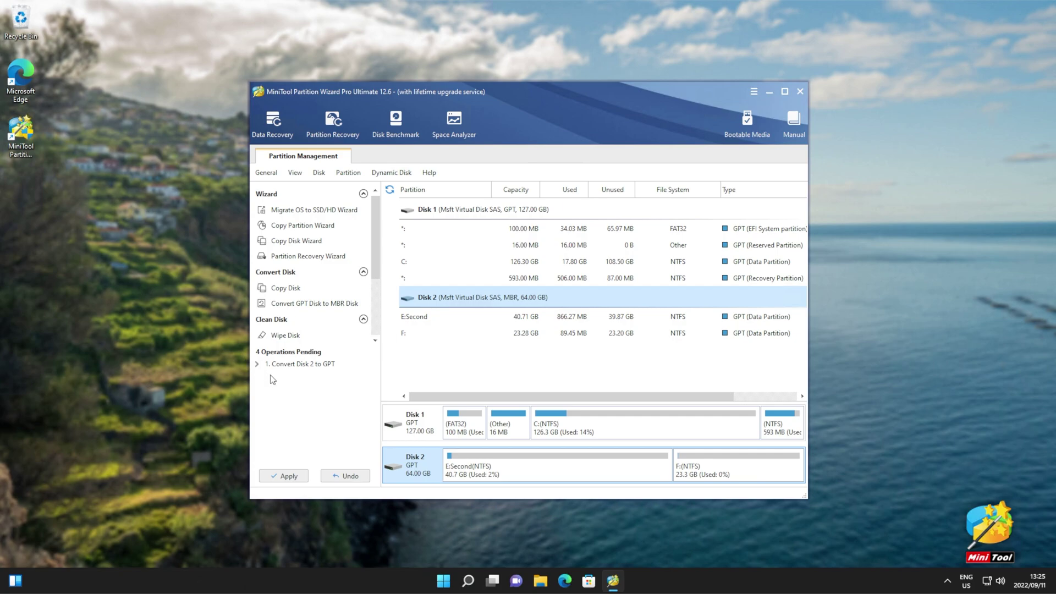
click(257, 364)
click(285, 476)
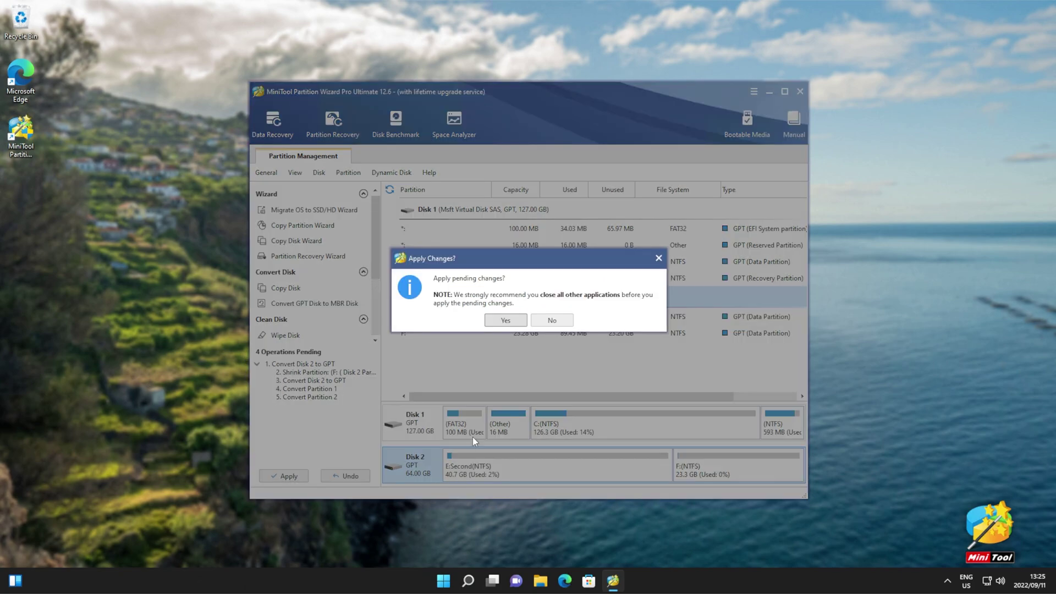
click(515, 327)
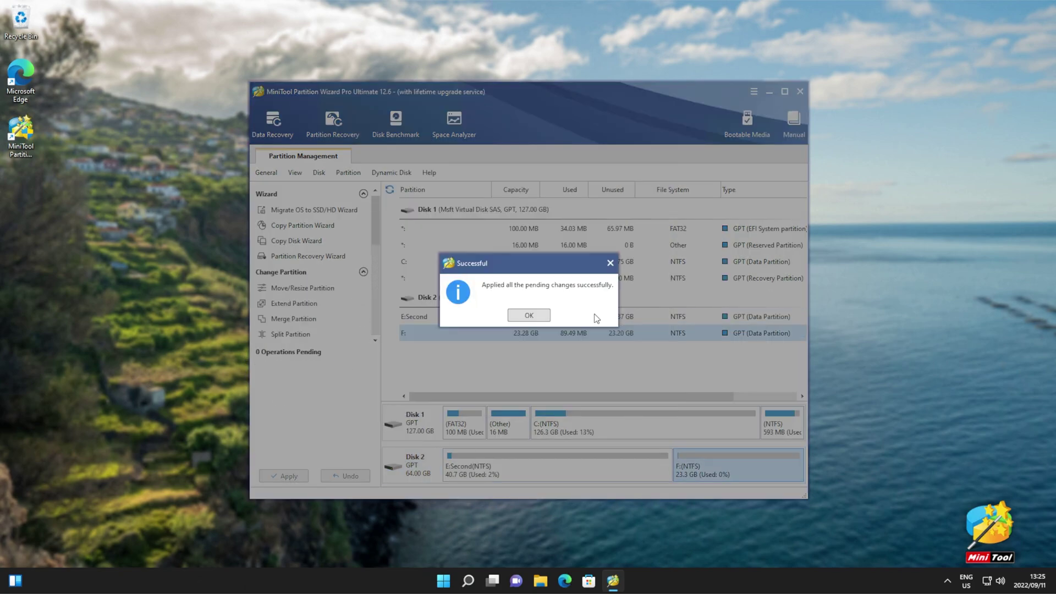
click(538, 318)
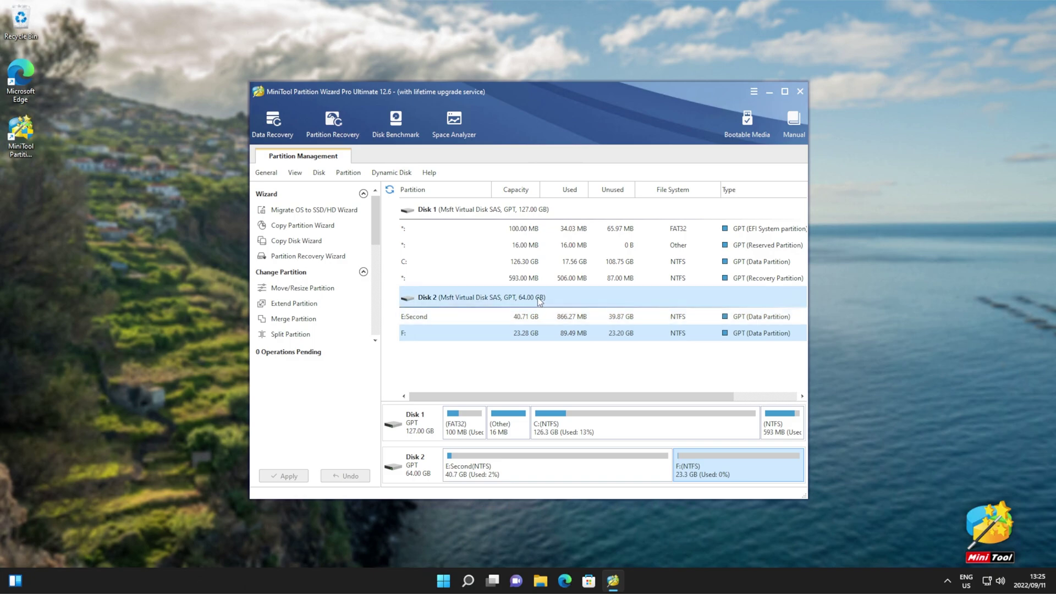
Highlight the Google snippet lines on MBR being older/Legacy and GPT on UEFI, then close Edge
right_click(539, 298)
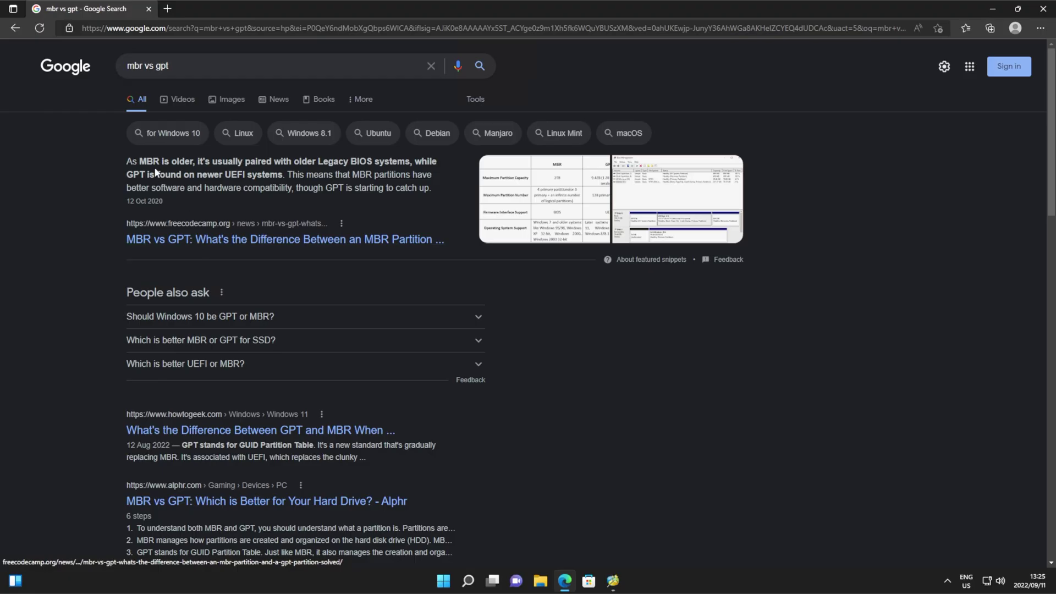
drag(140, 161, 209, 162)
drag(315, 161, 348, 162)
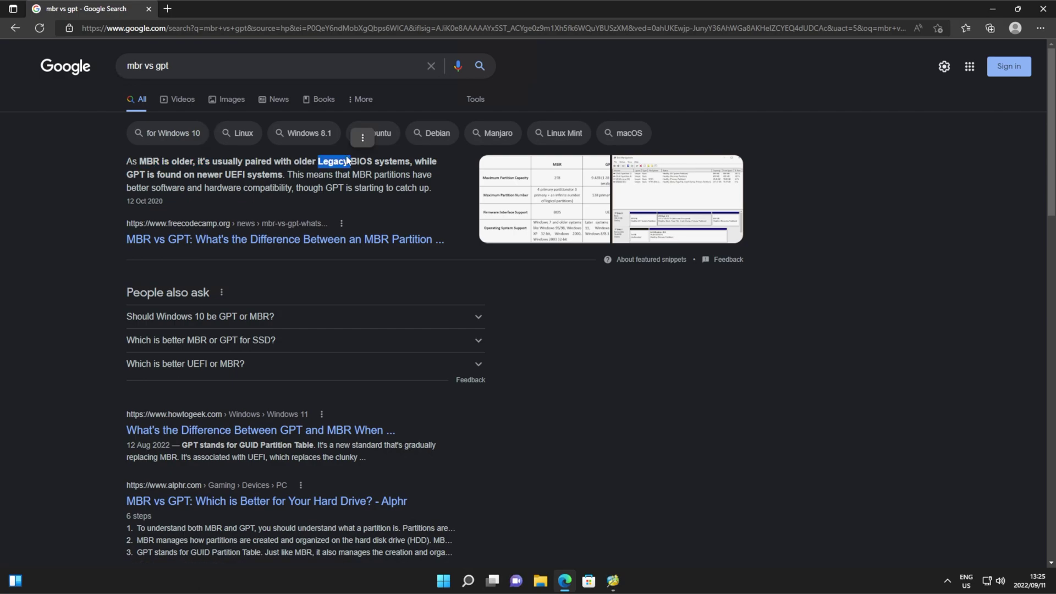
drag(127, 174, 283, 175)
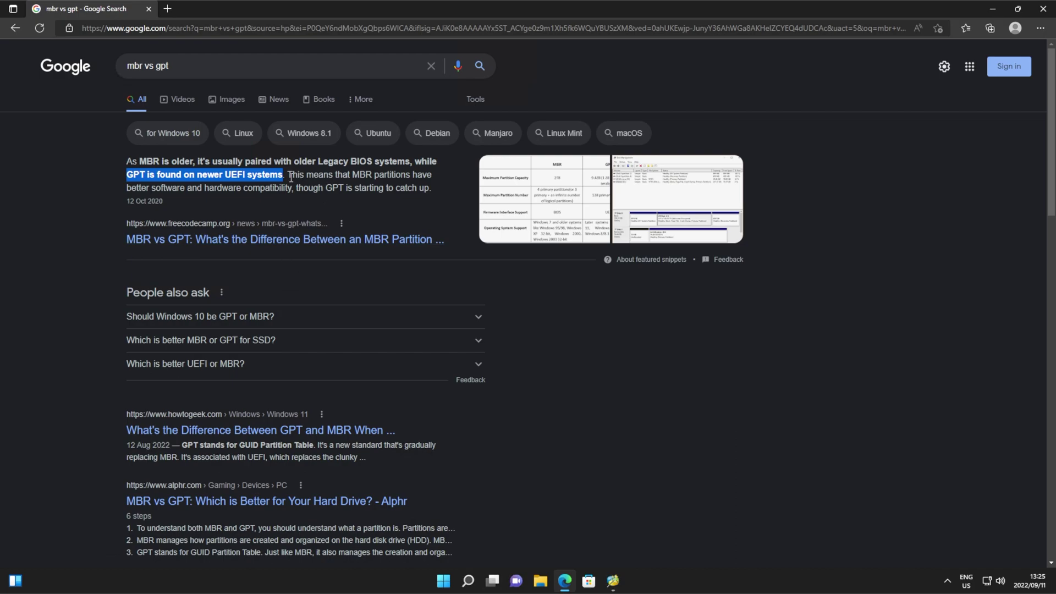
click(291, 178)
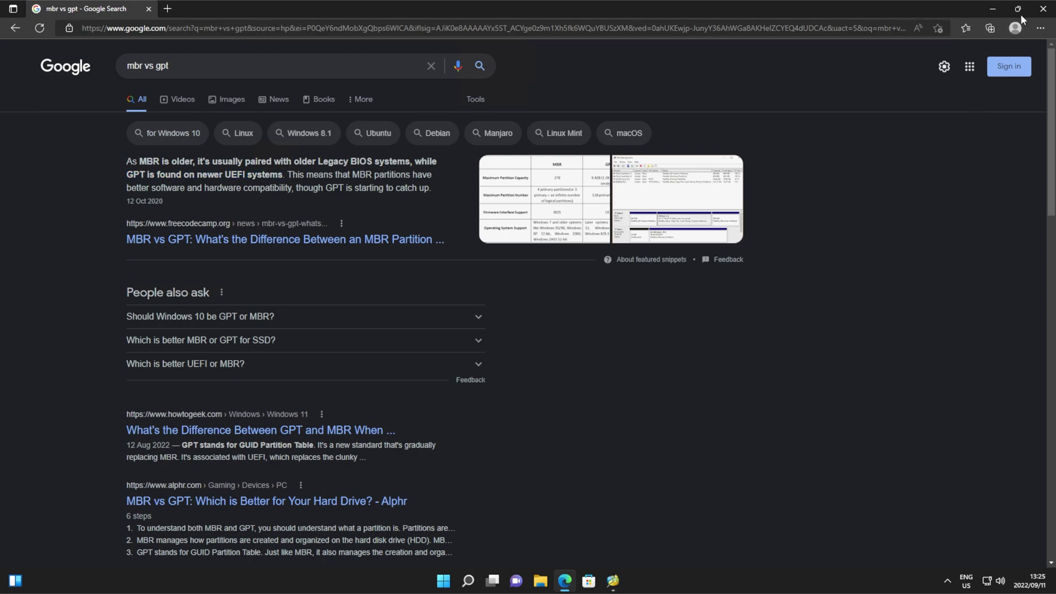
click(1044, 9)
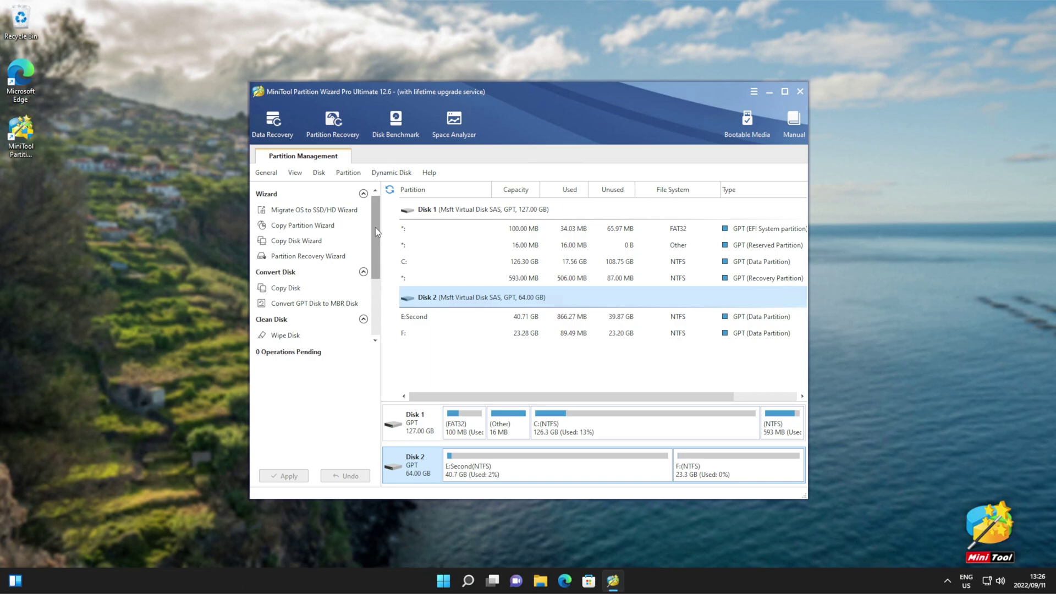
drag(375, 226, 369, 274)
scroll(372, 295, up, 3)
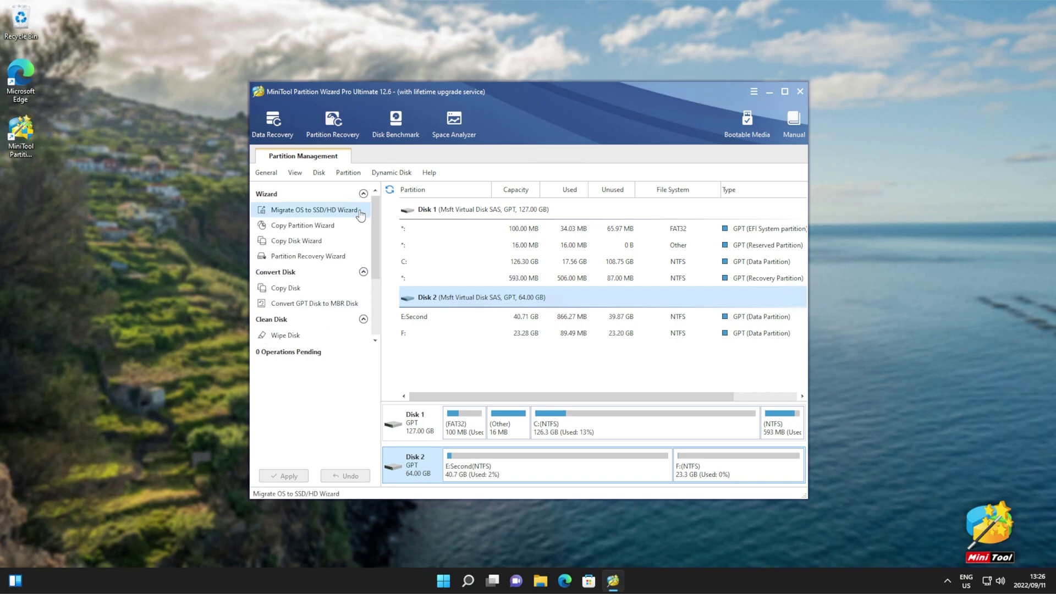
click(309, 212)
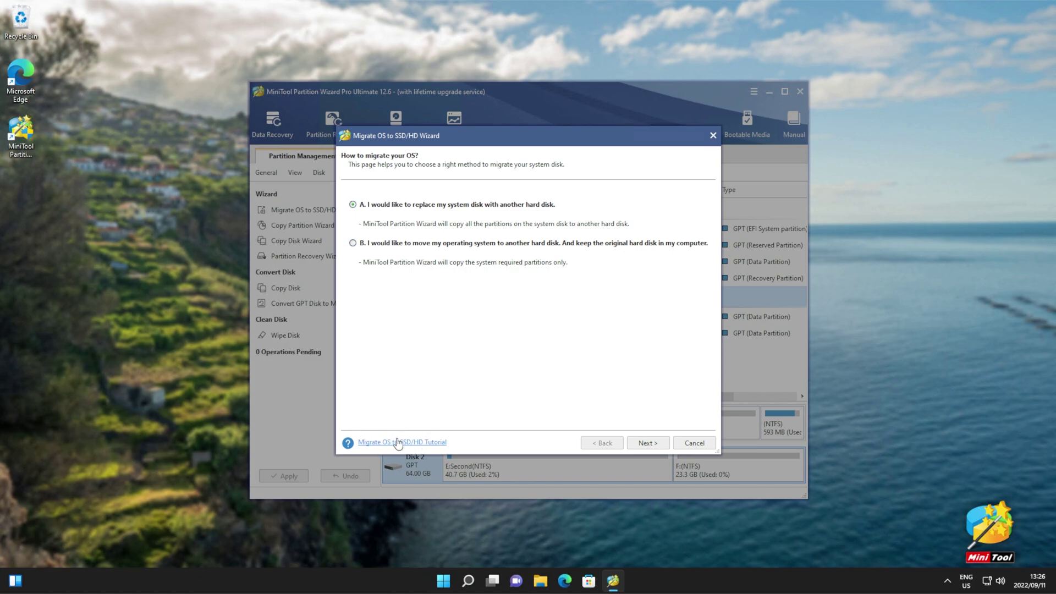
click(714, 135)
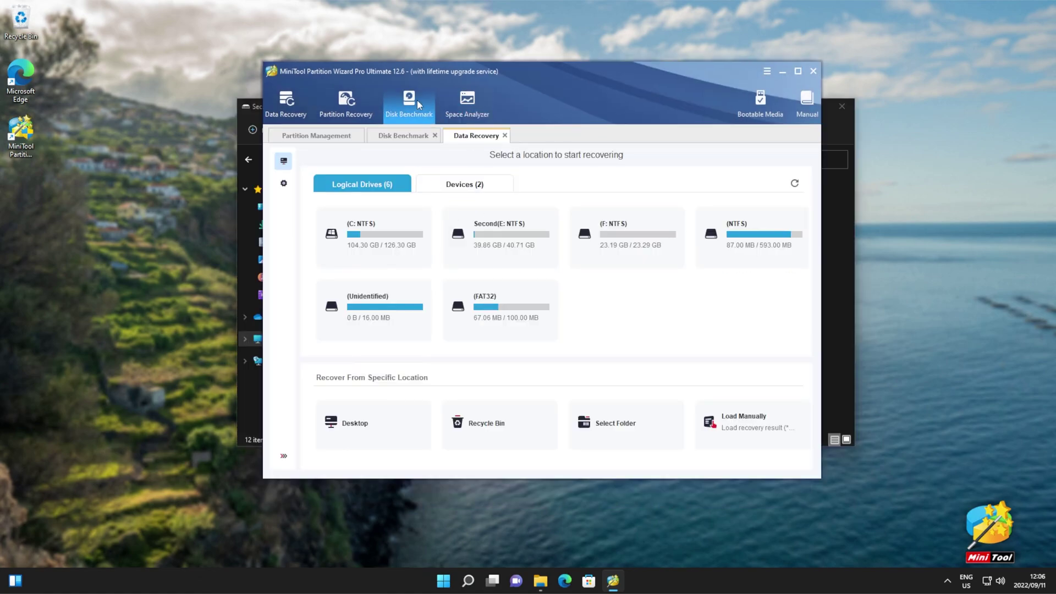
click(418, 110)
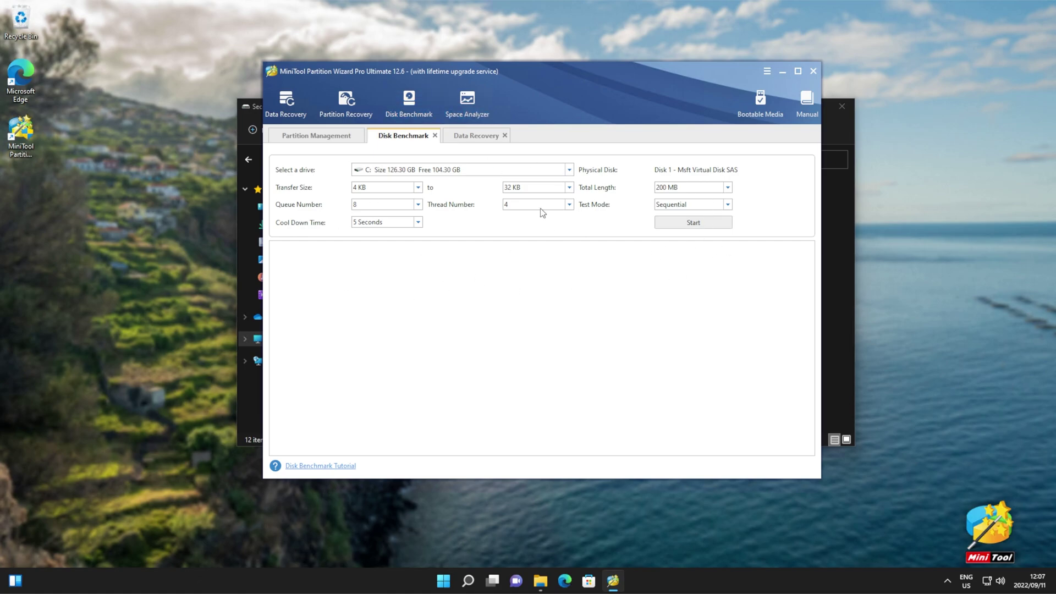
Start a 200 MB total-length benchmark on drive C and cancel it partway
click(729, 204)
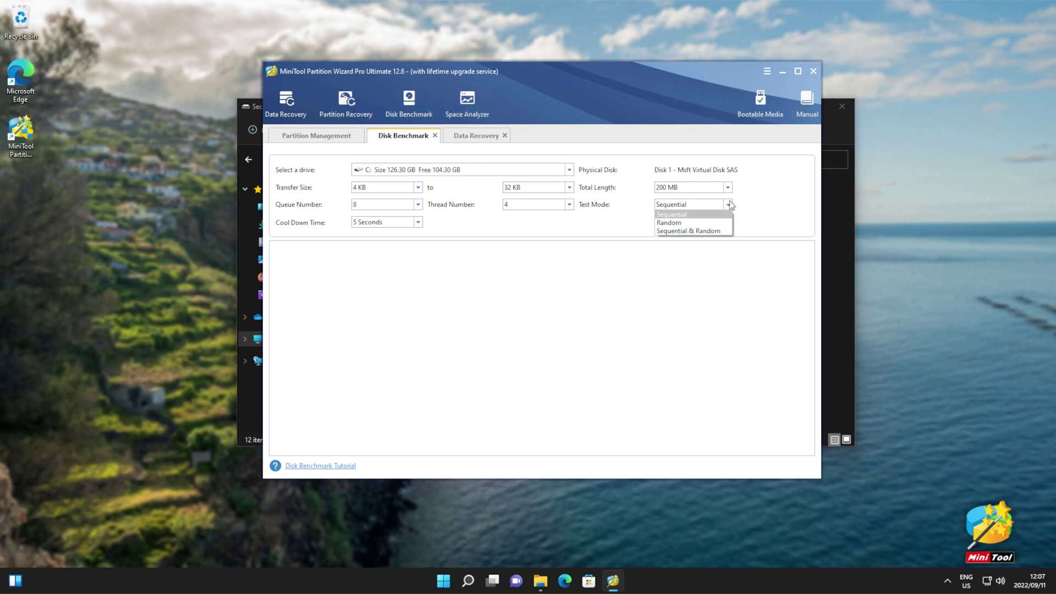
click(728, 188)
click(730, 190)
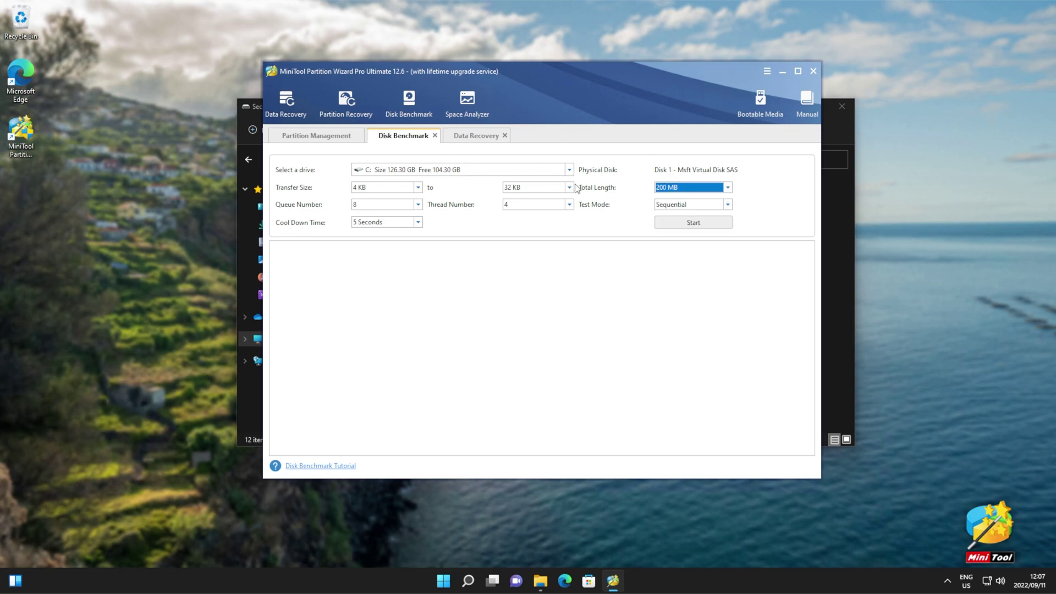
click(694, 222)
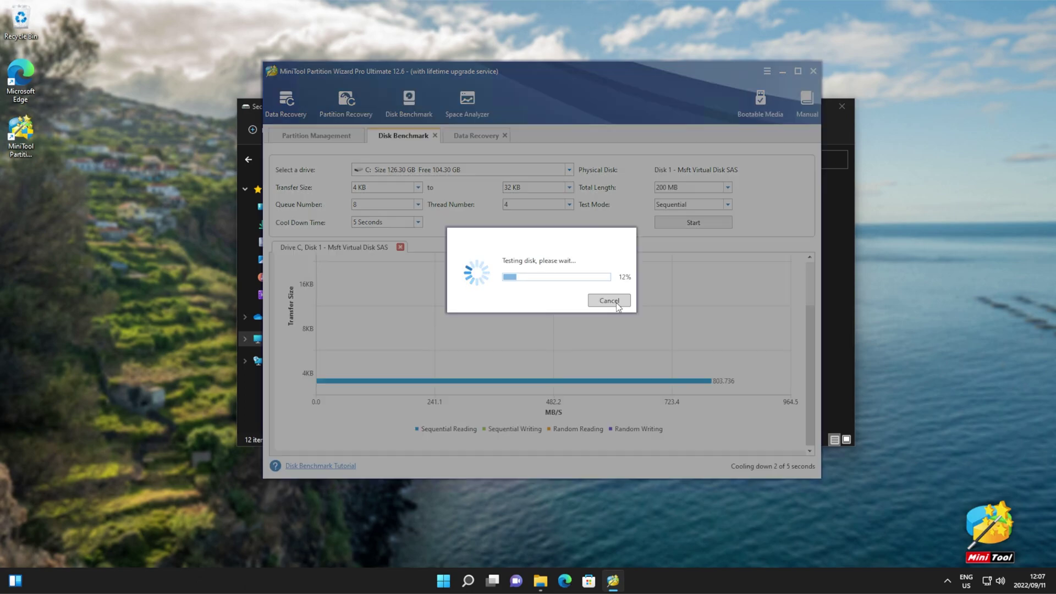
click(610, 301)
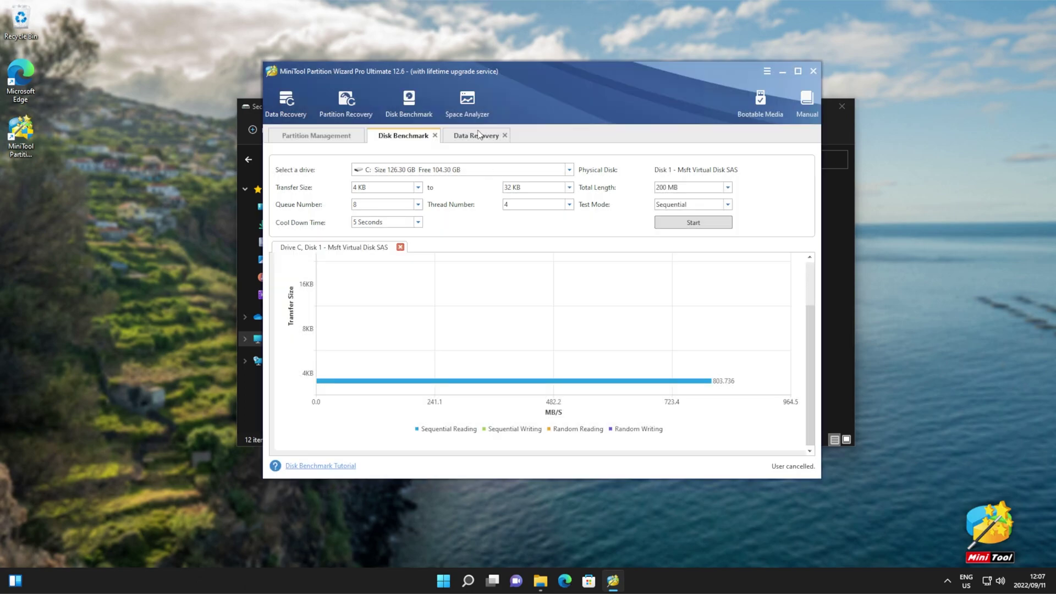
Scan drive C in Space Analyzer and select the Program Files folder in the results
click(474, 110)
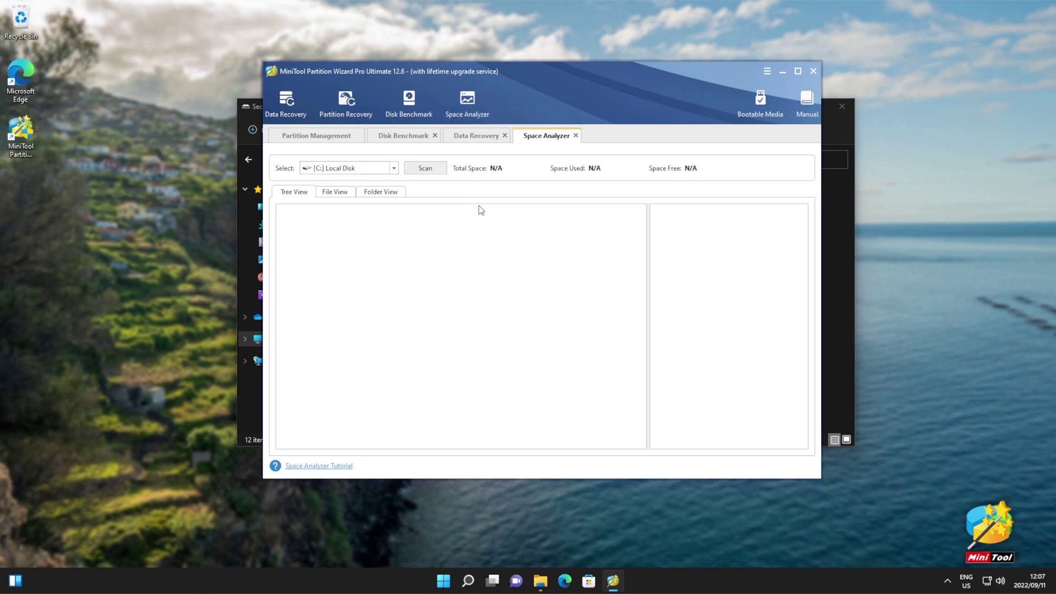
click(425, 168)
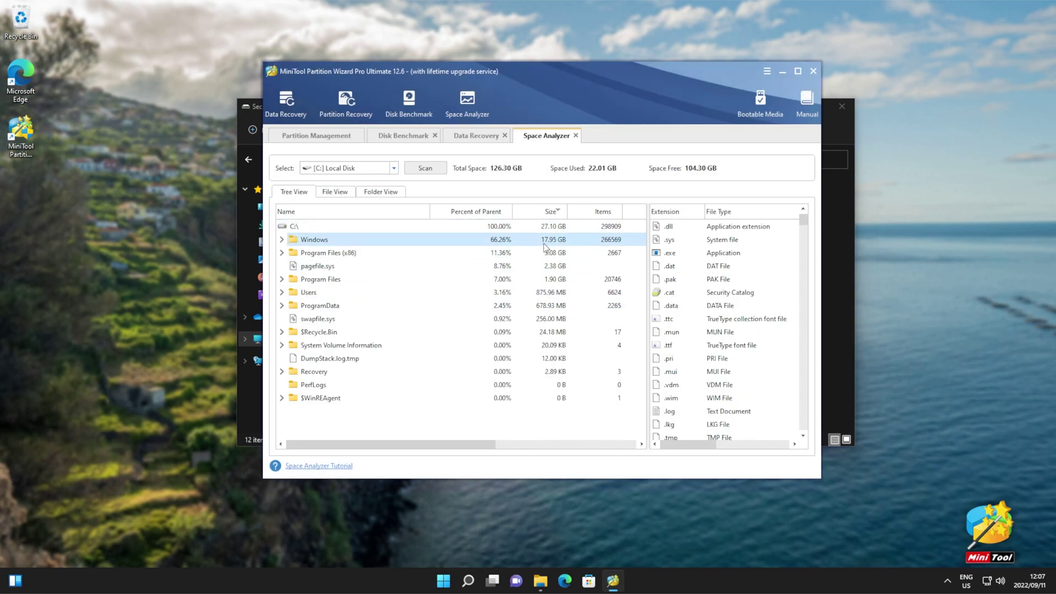
click(552, 278)
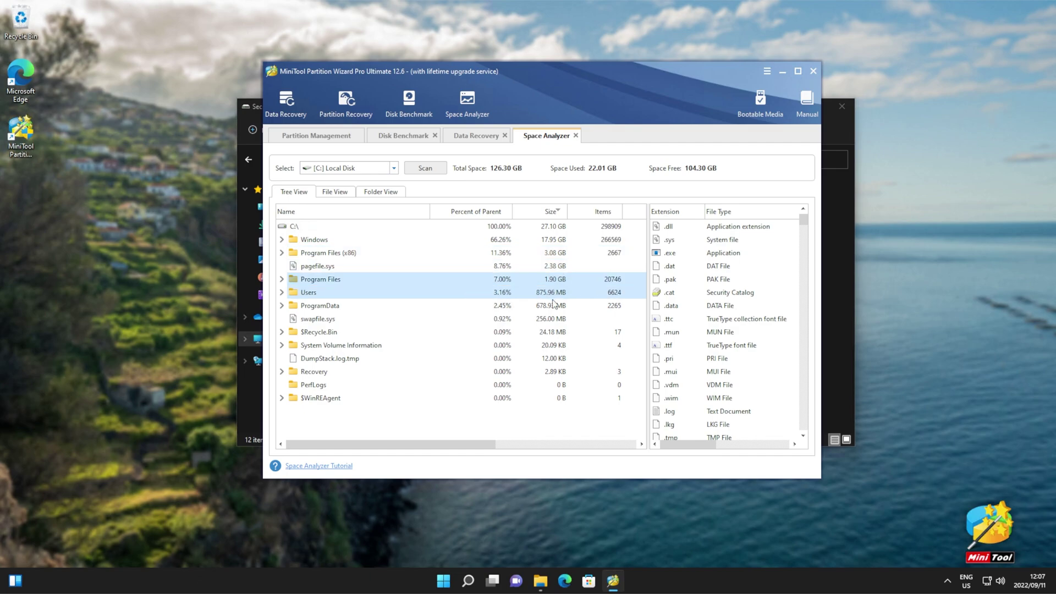
Expand and collapse Windows and Program Files (x86) in Tree View, inspecting the Microsoft folder
click(281, 240)
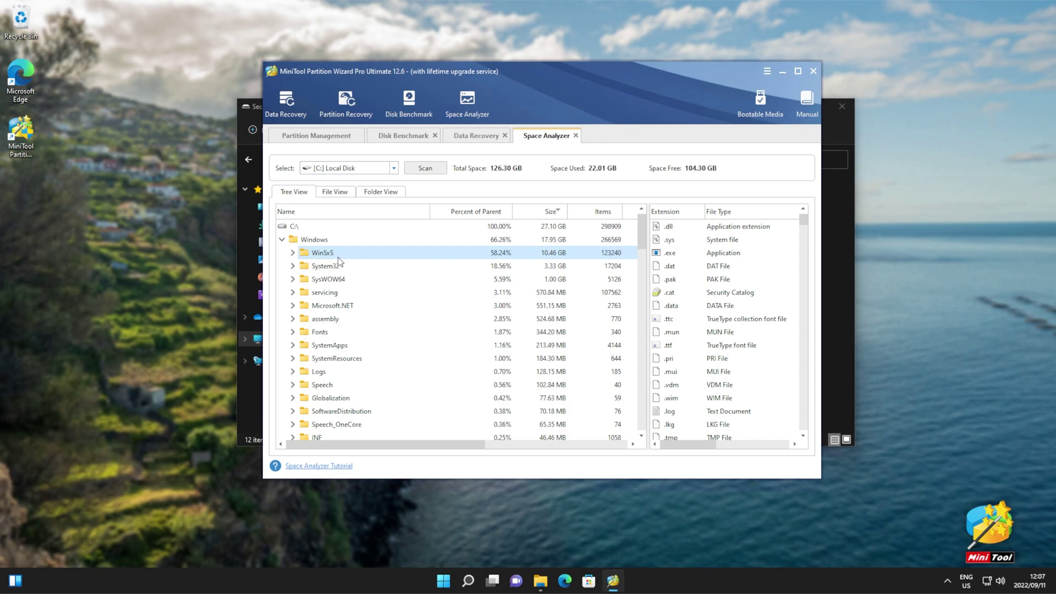
click(281, 239)
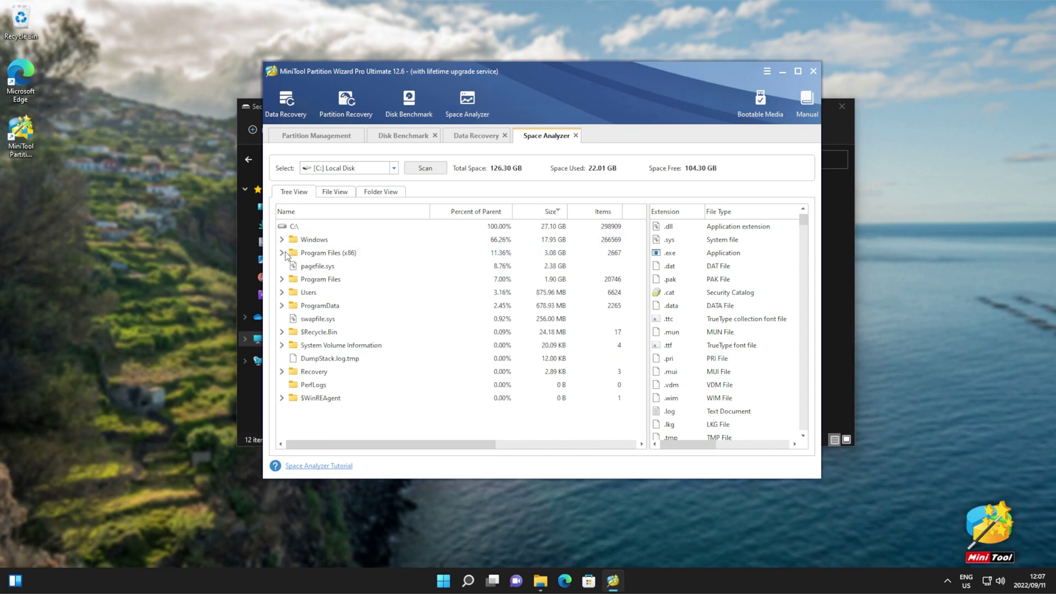
click(283, 253)
click(362, 266)
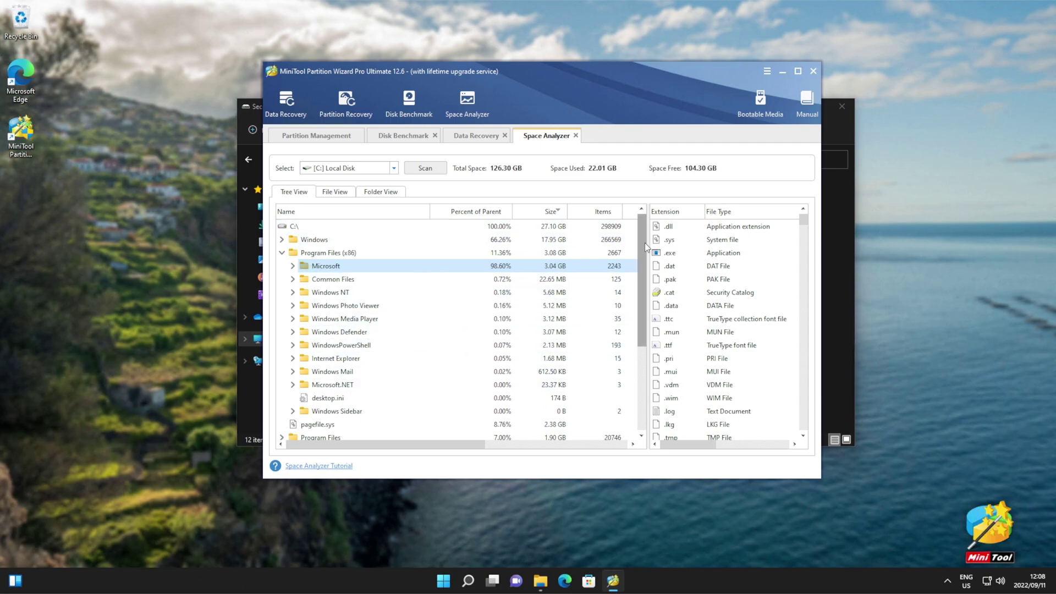
click(282, 253)
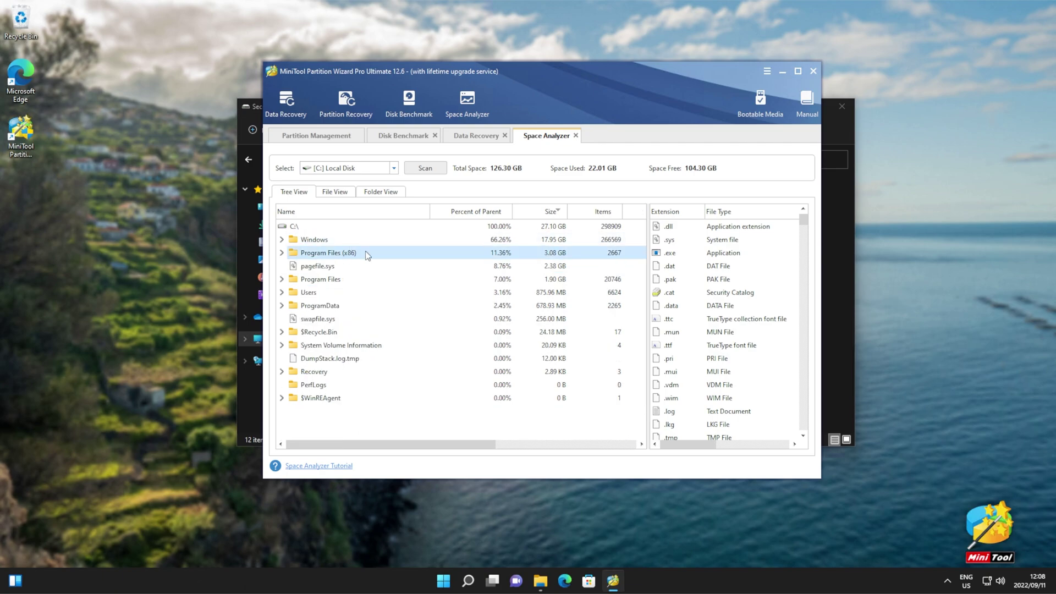
click(762, 106)
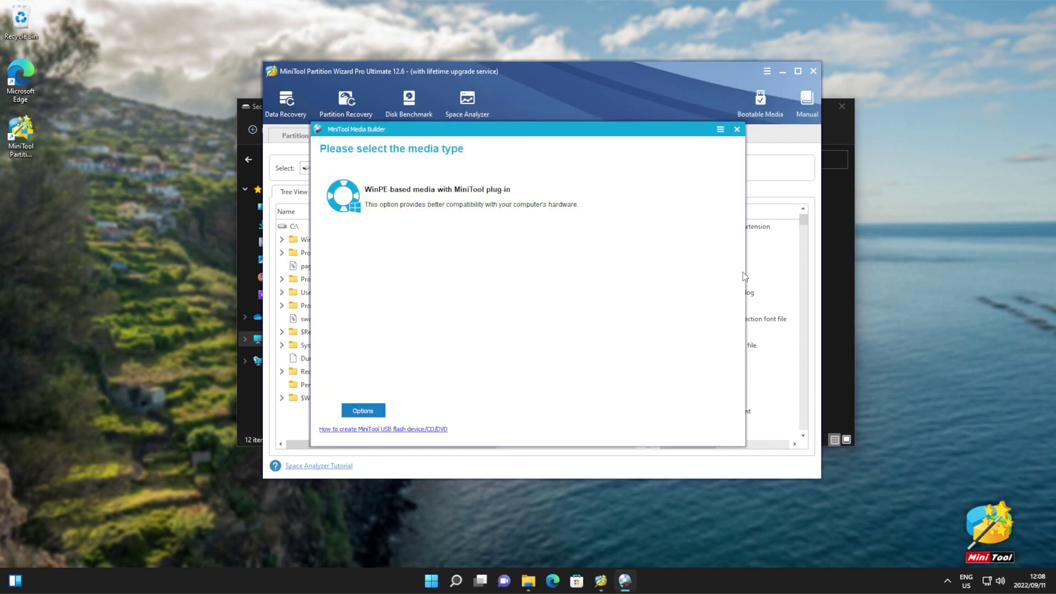
Build a WinPE-based bootable ISO saved as mtboot.iso
click(606, 211)
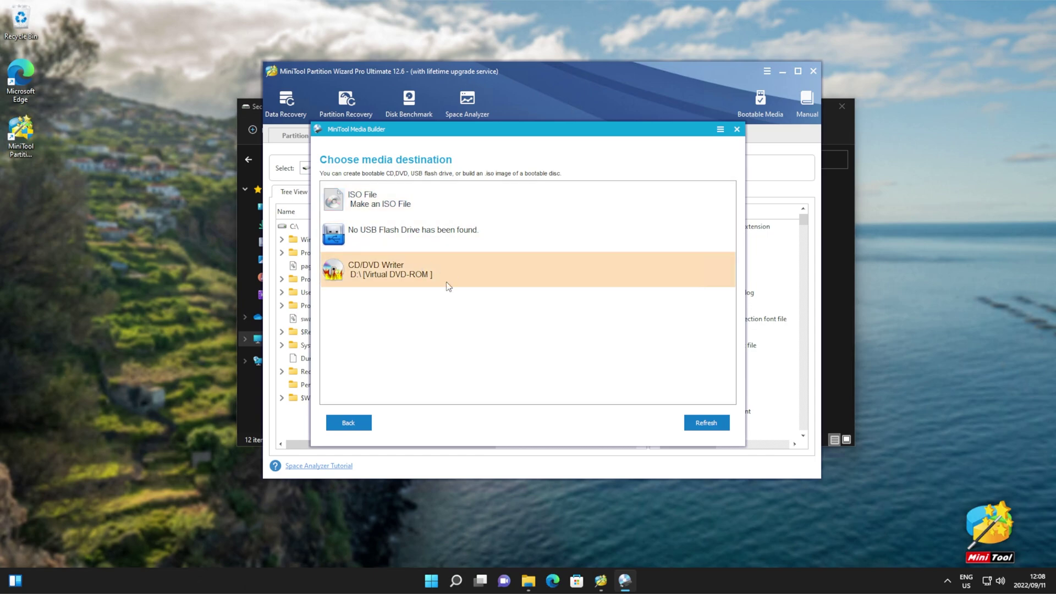
click(394, 202)
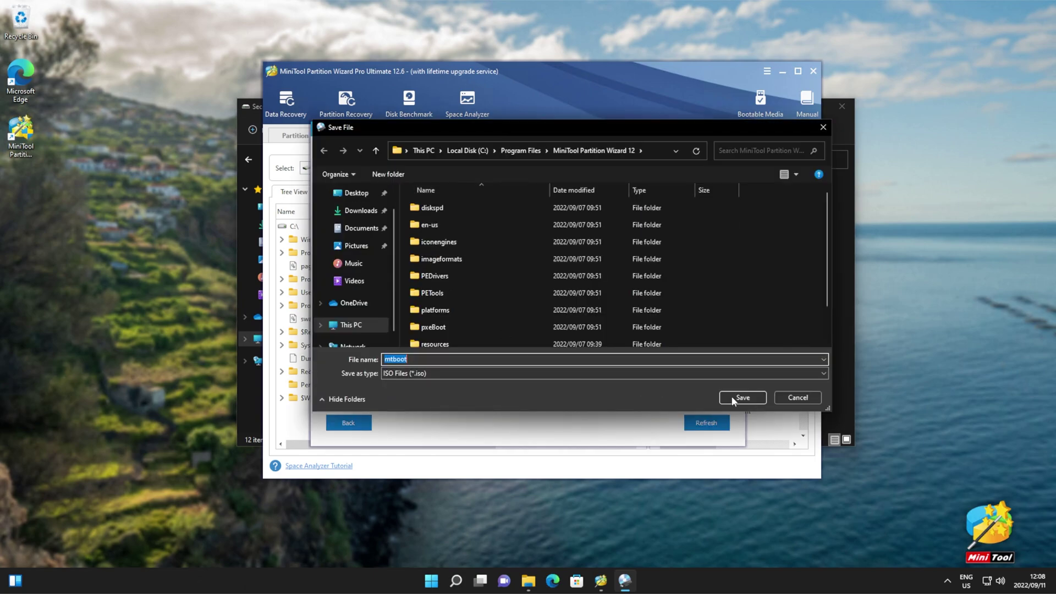
click(742, 397)
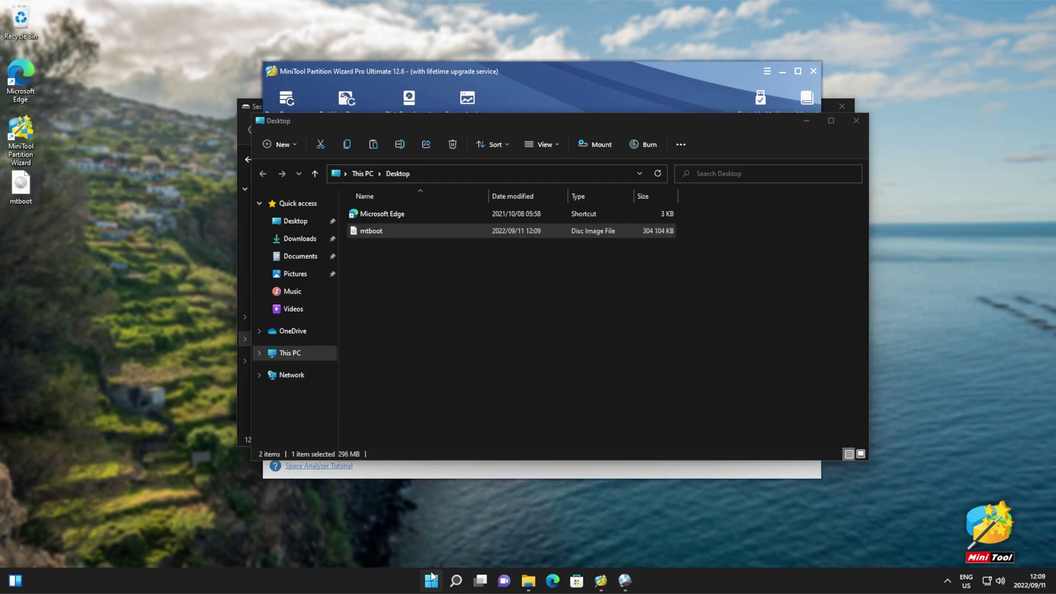
click(432, 580)
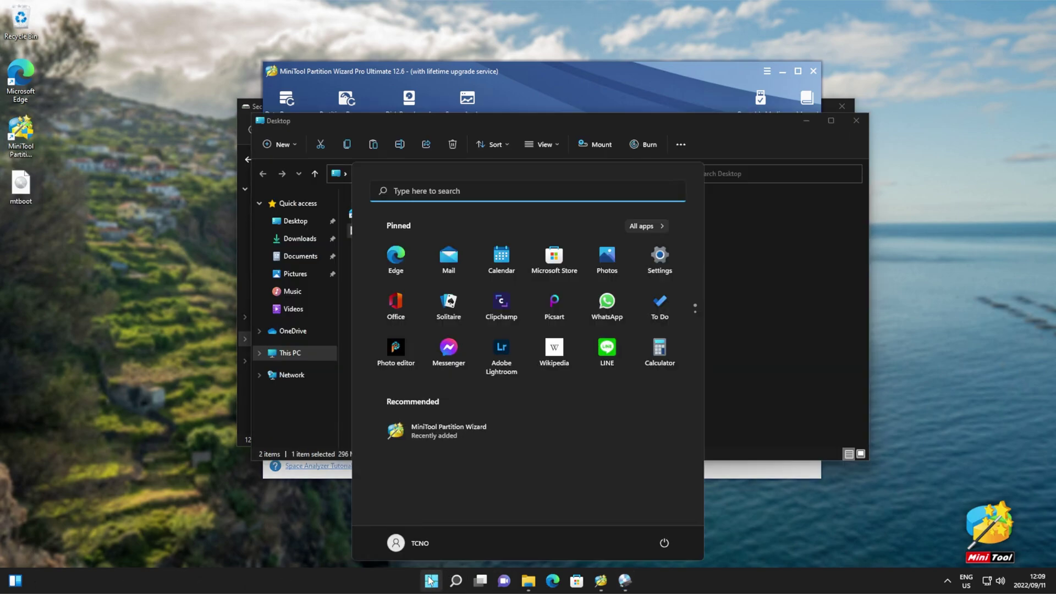
Restart Windows from the Start menu power options to boot the mtboot media
click(663, 544)
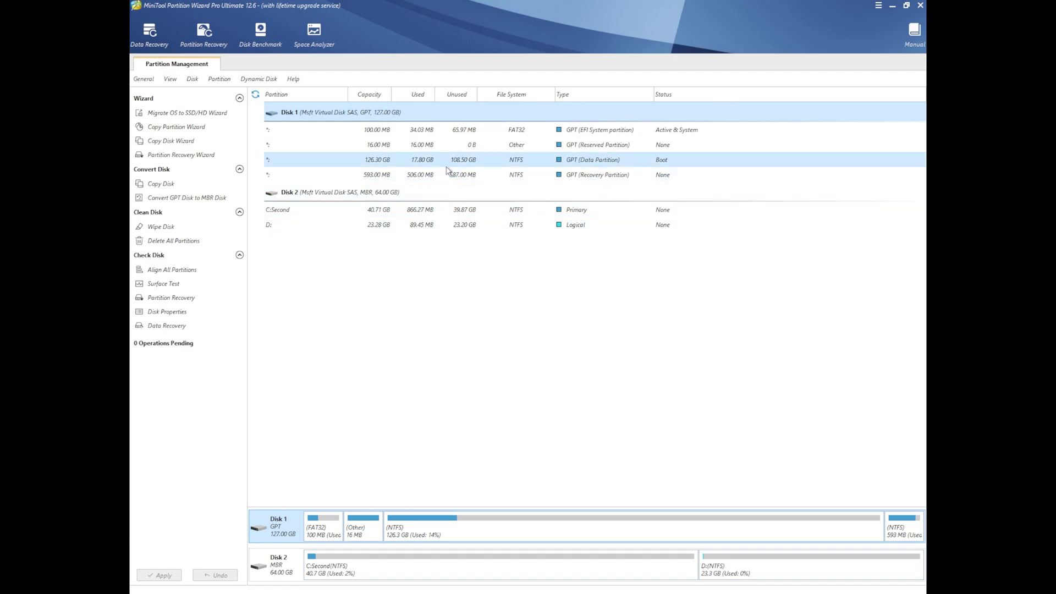
click(892, 9)
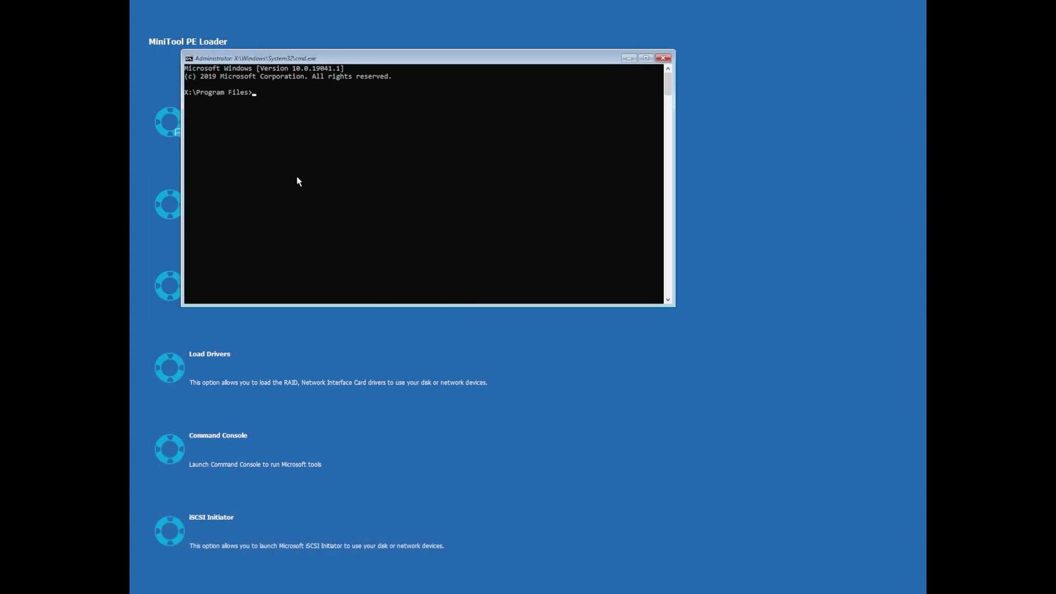
click(663, 58)
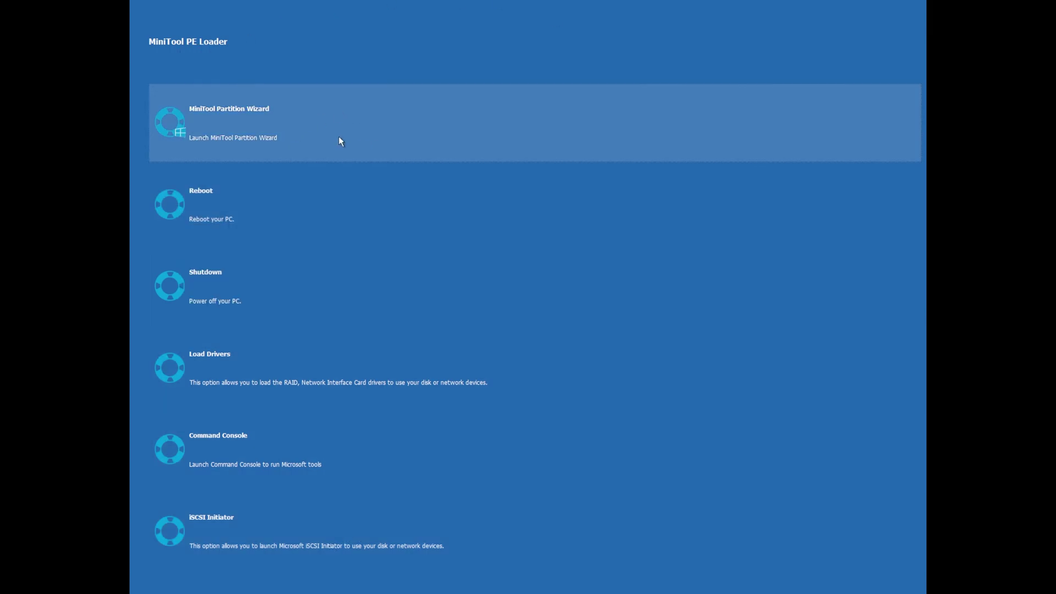
click(314, 117)
click(527, 319)
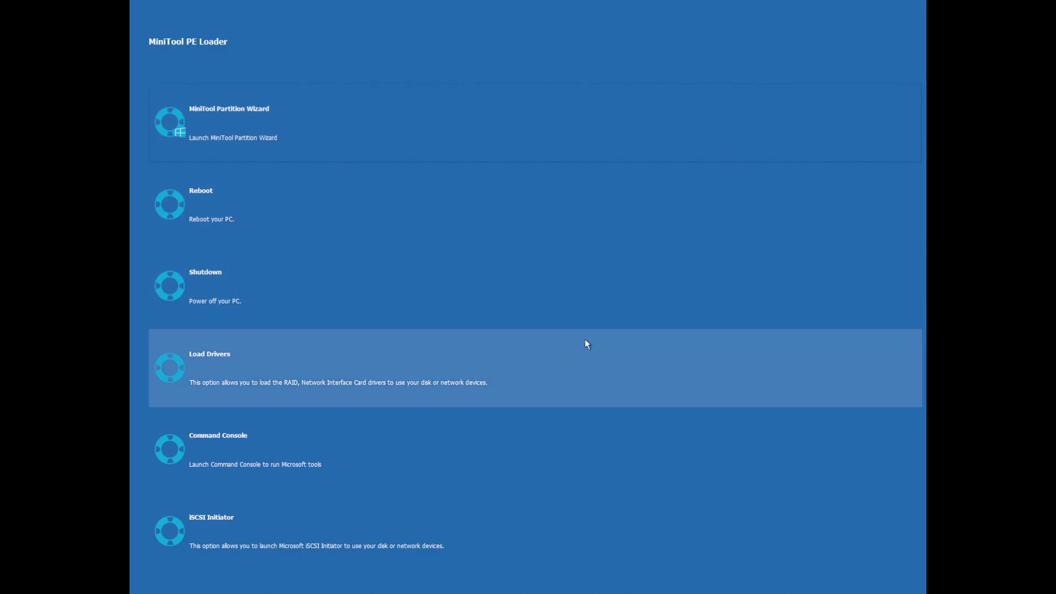
key(alt+tab)
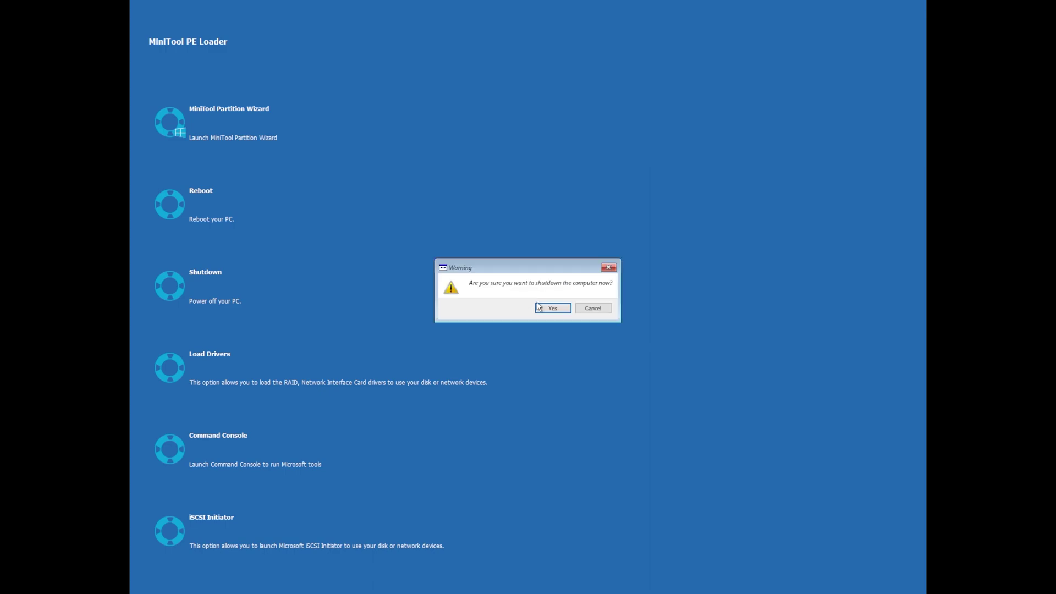
click(552, 307)
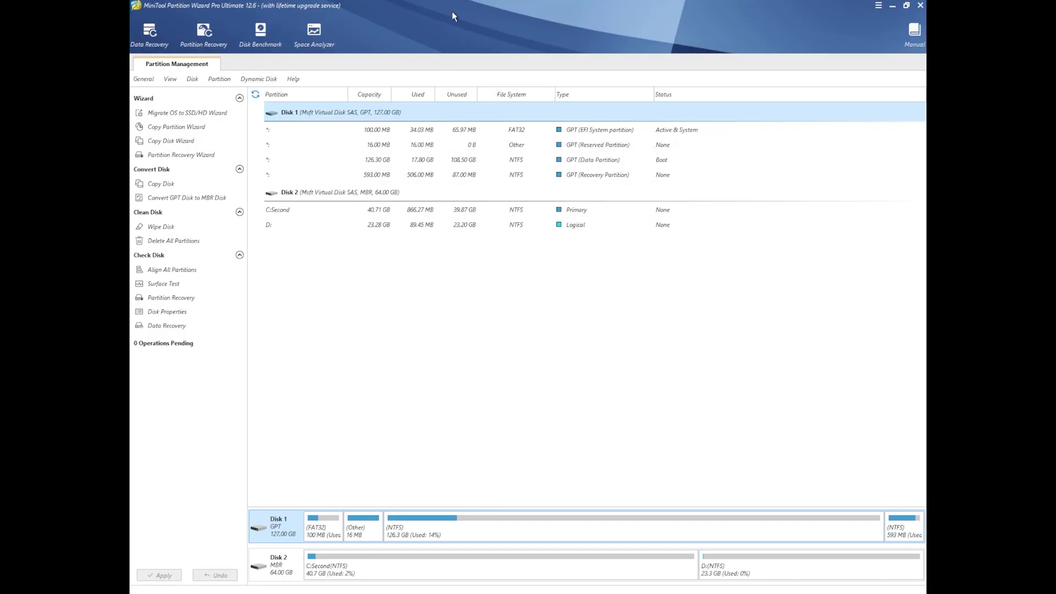